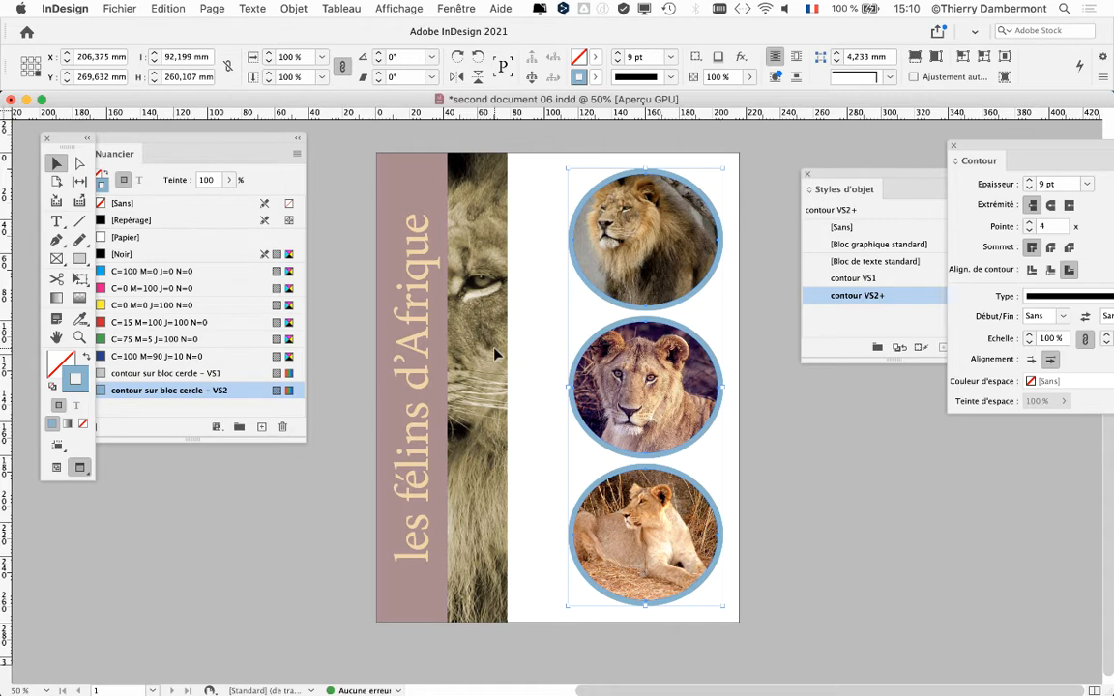
Step: Move the object styles and stroke settings windows clear of the page and deselect the three lion image circles
left_click_drag(838, 174, 786, 147)
left_click_drag(977, 147, 903, 450)
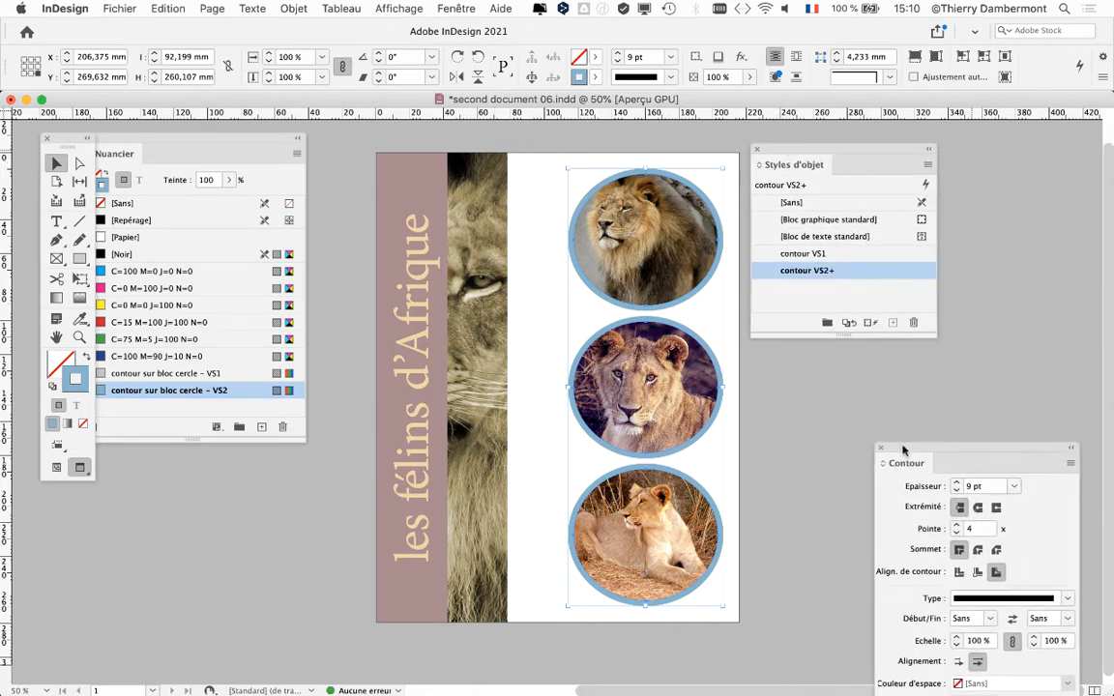
left_click_drag(823, 157, 886, 155)
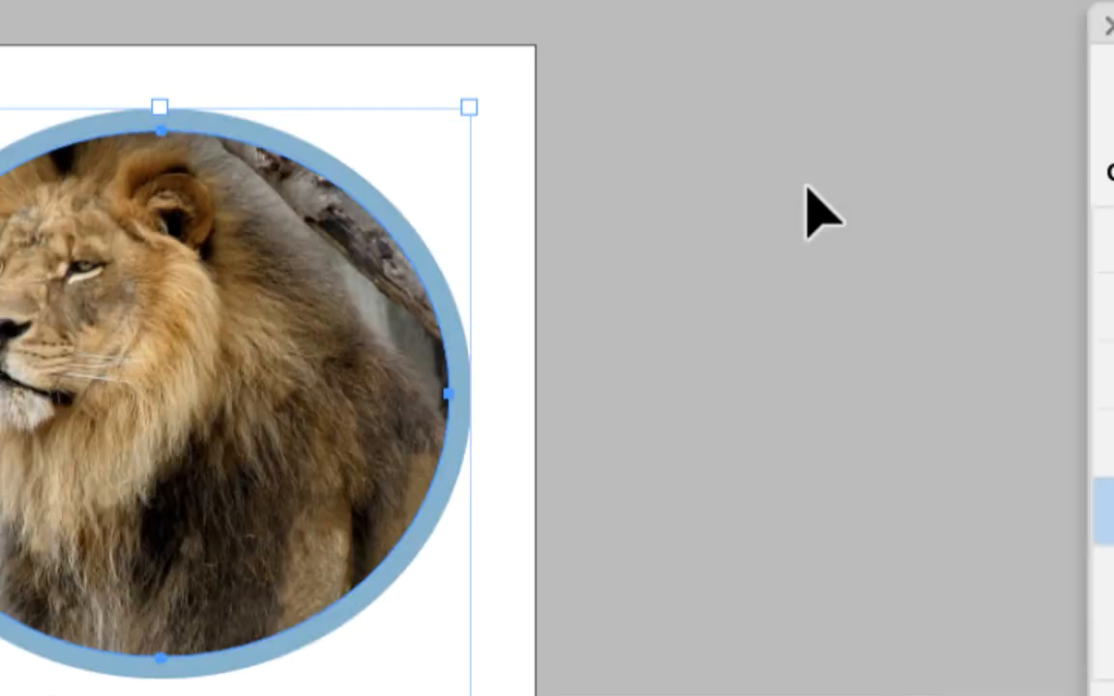
left_click(815, 211)
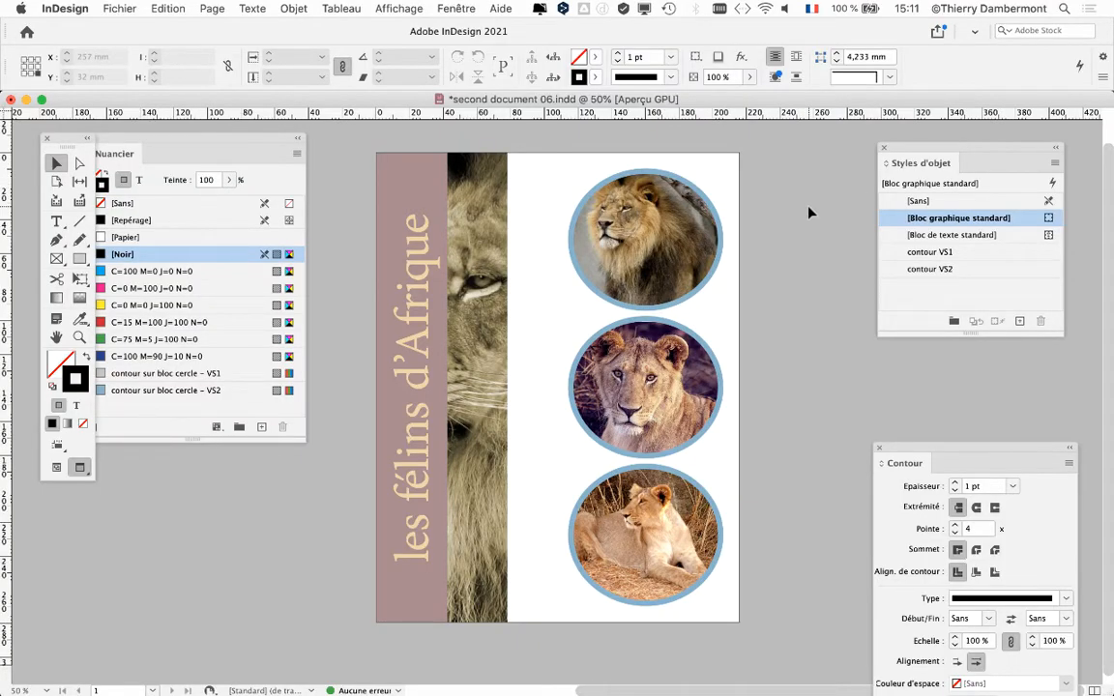
left_click_drag(917, 148, 897, 141)
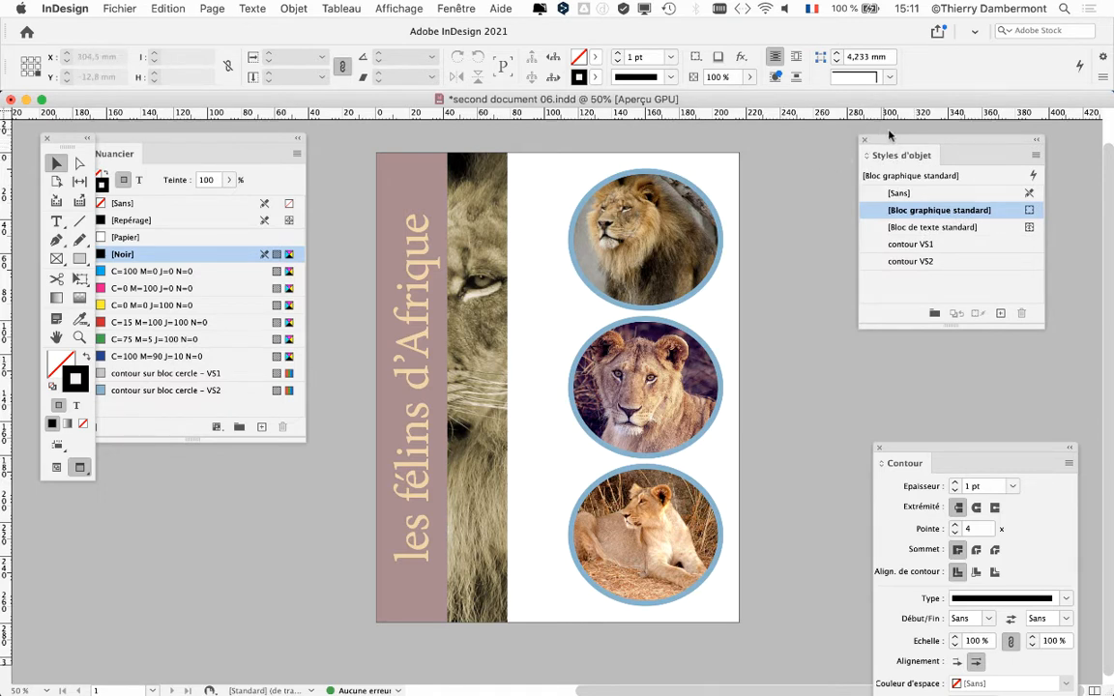
left_click_drag(892, 153, 815, 164)
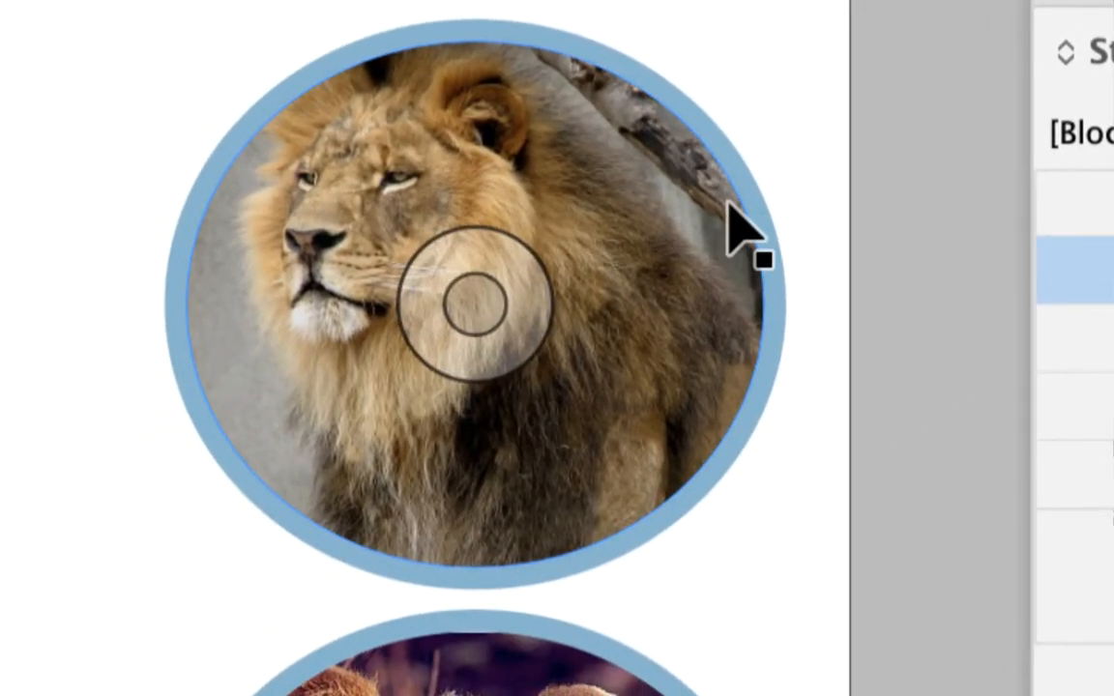
Step: Check which object style is applied to the upper lion circle, leaving nothing selected
left_click(398, 406)
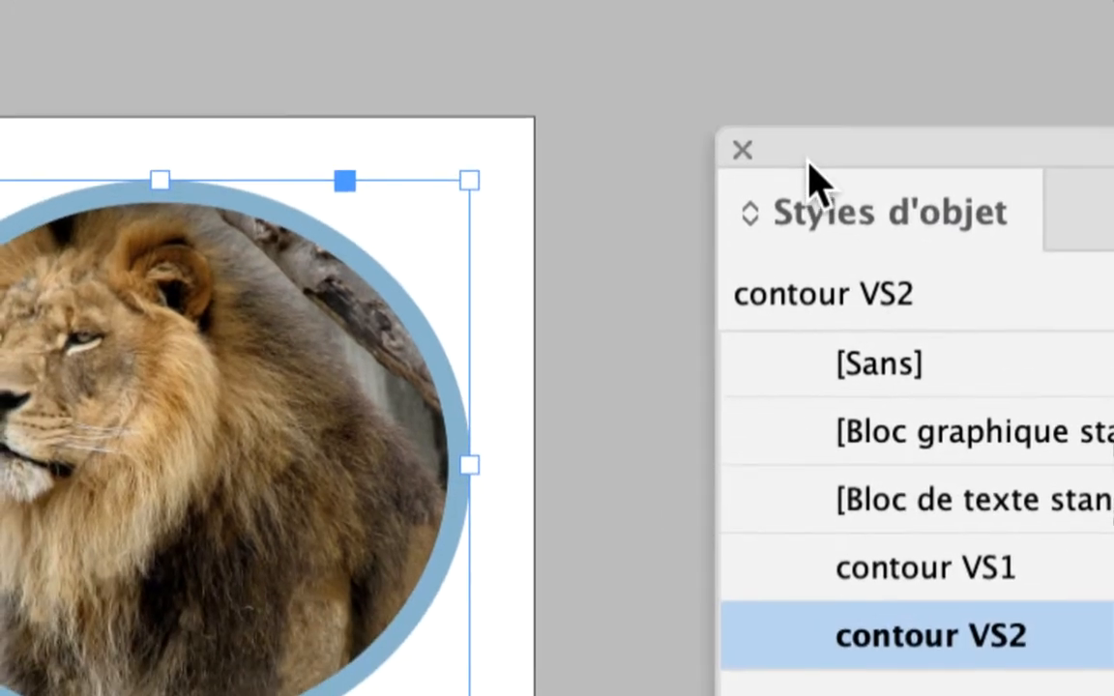
left_click_drag(809, 159, 865, 156)
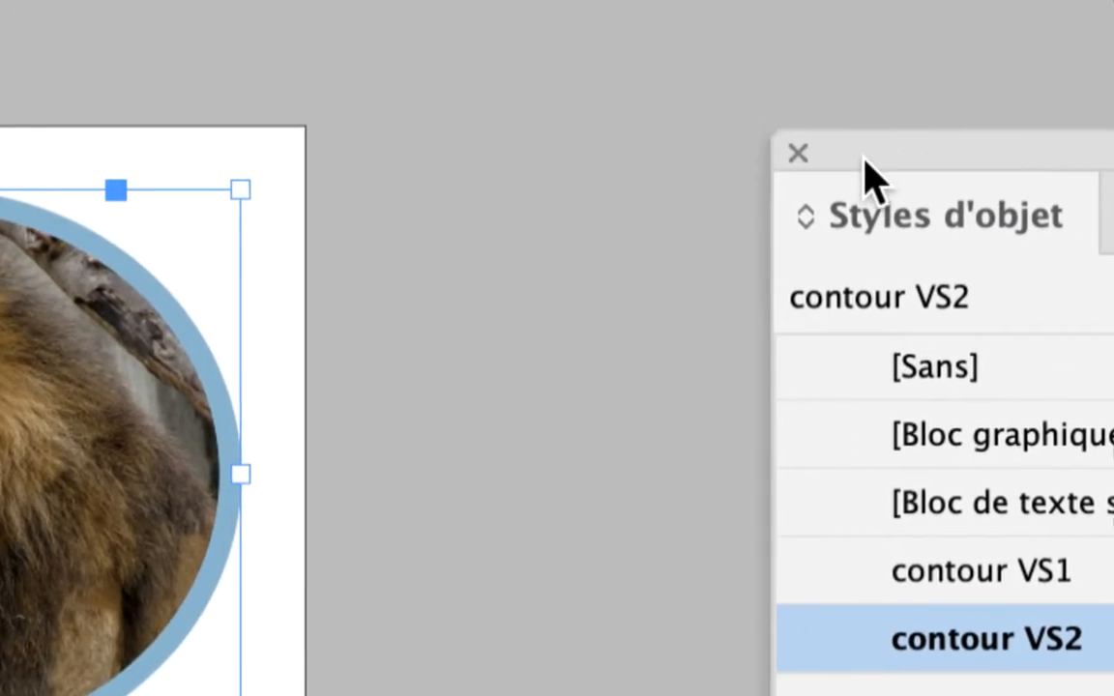
left_click(786, 203)
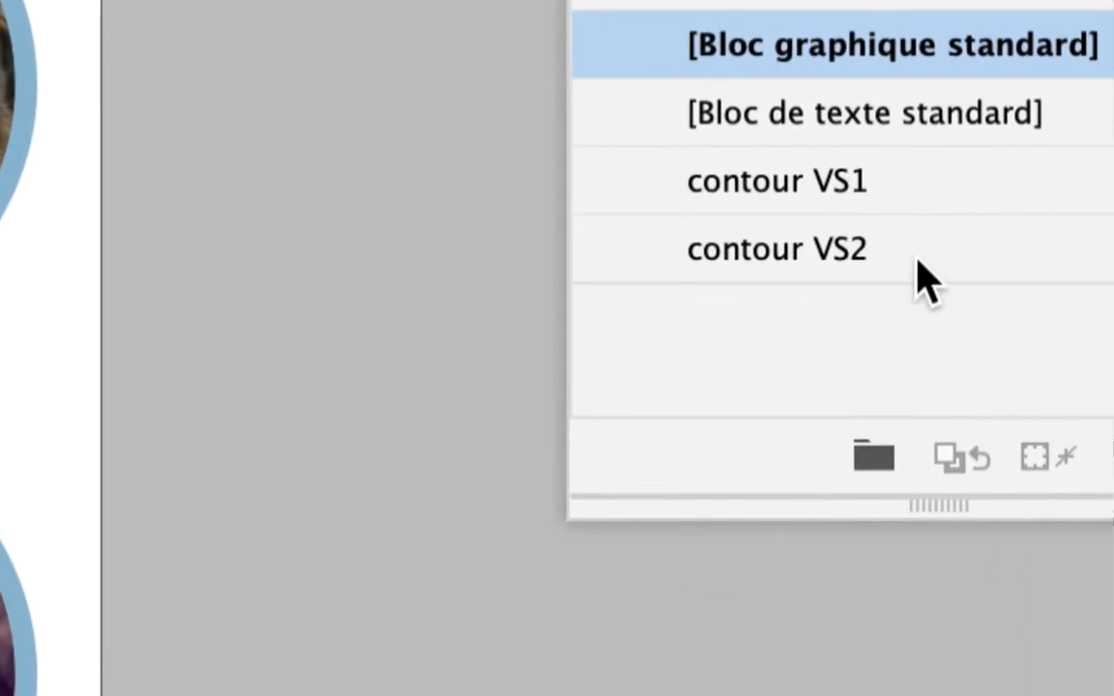
Step: Open the options of the contour VS2 object style with live preview enabled and show its Contour attributes beside the page
left_click(918, 253)
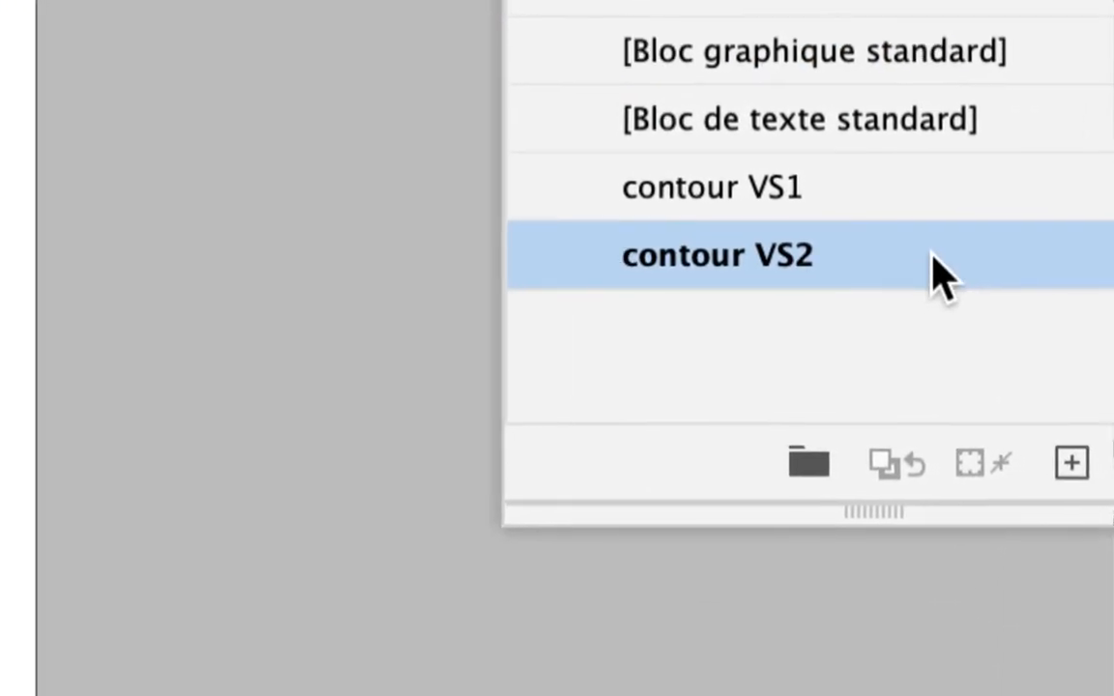
double_click(931, 254)
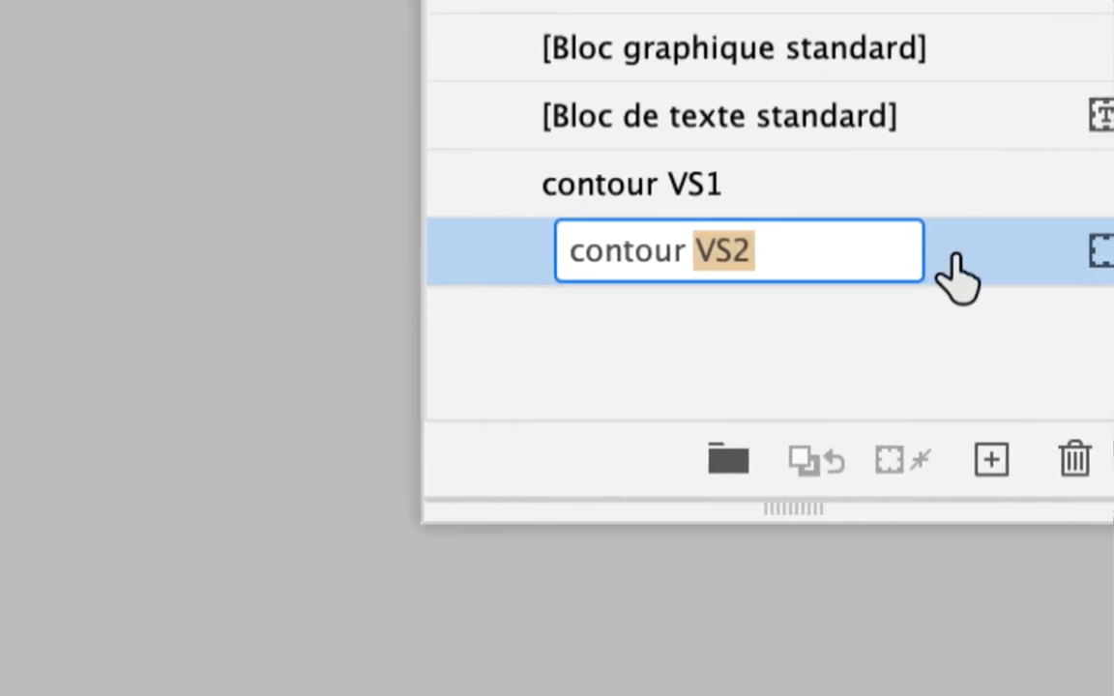
left_click(1075, 256)
double_click(962, 257)
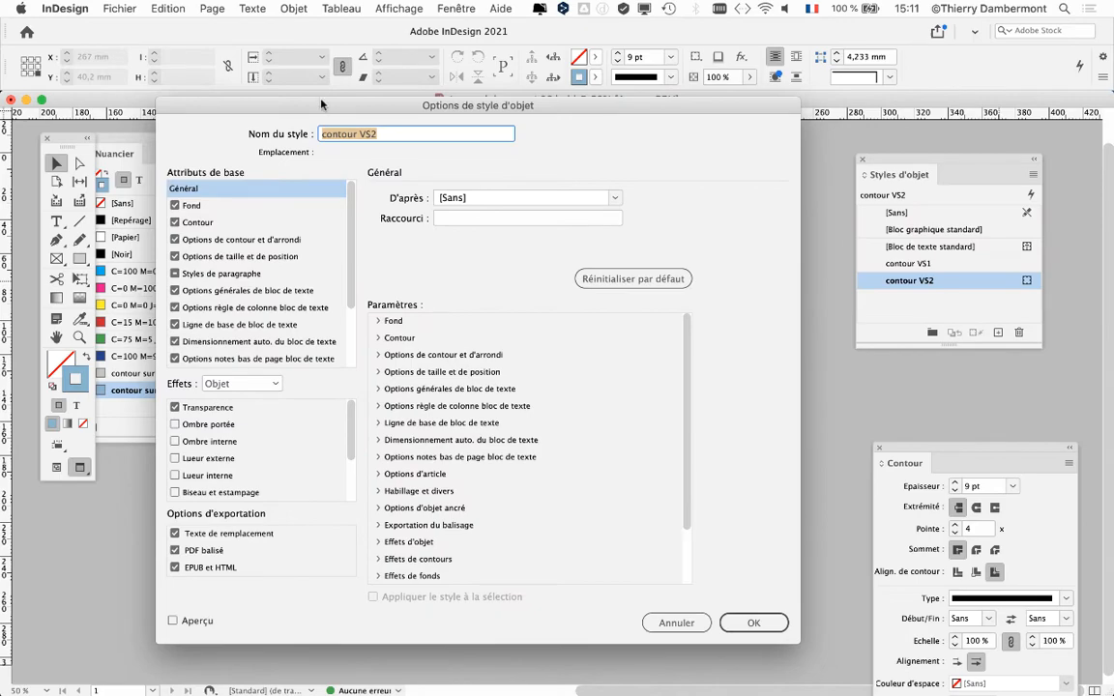
left_click_drag(321, 105, 887, 38)
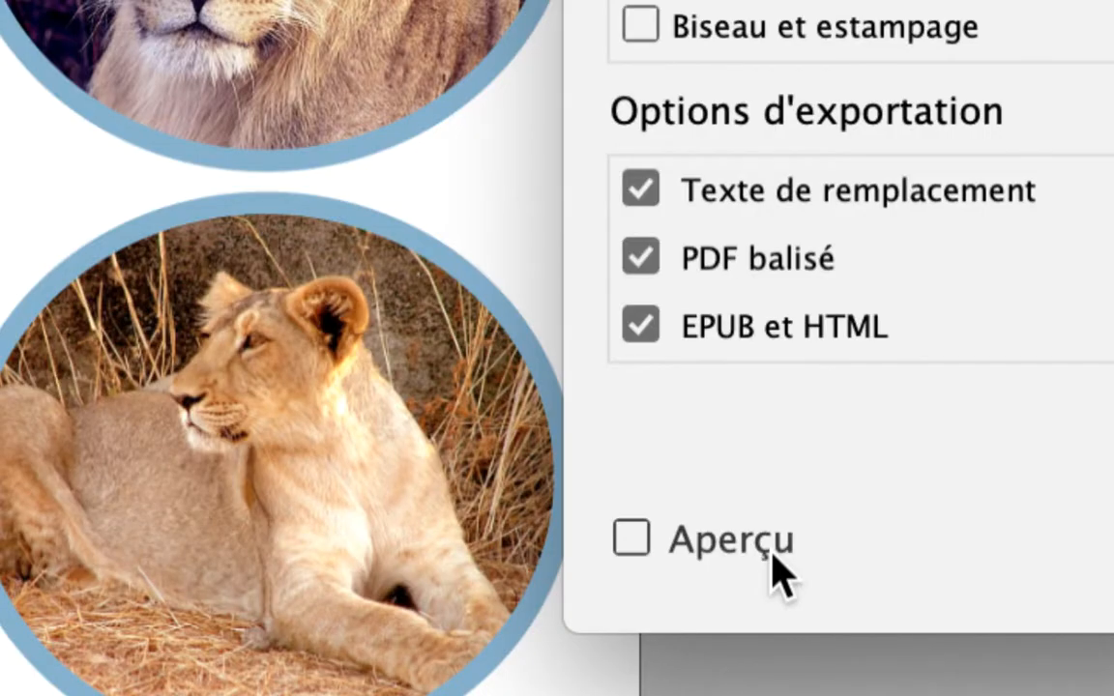
left_click(773, 559)
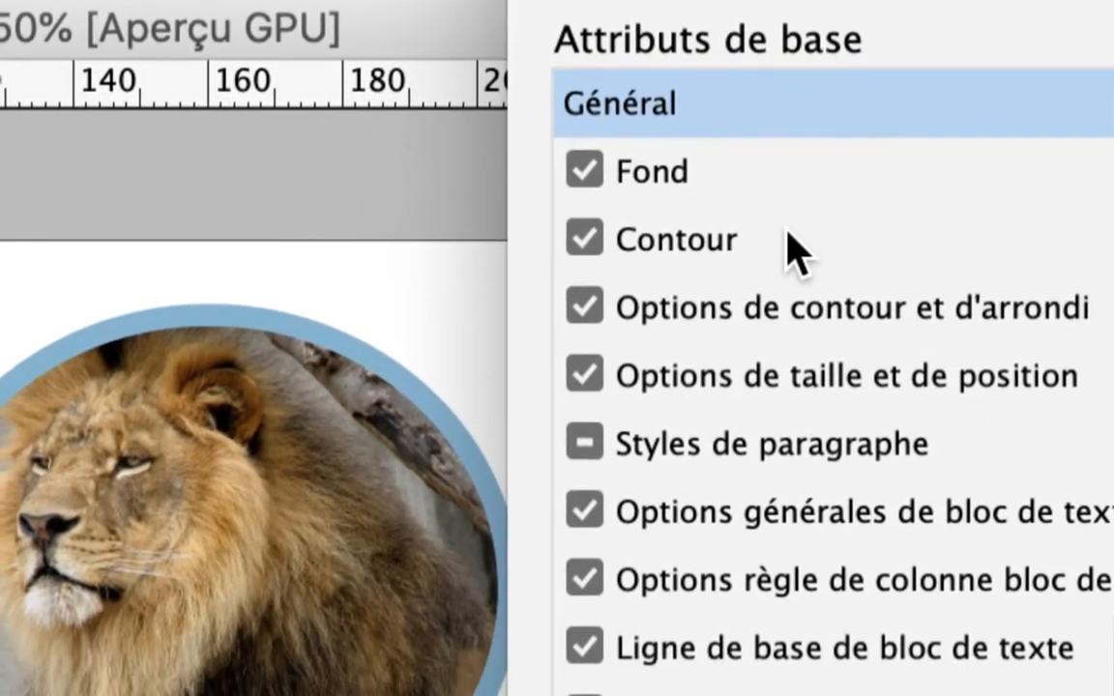
left_click(817, 244)
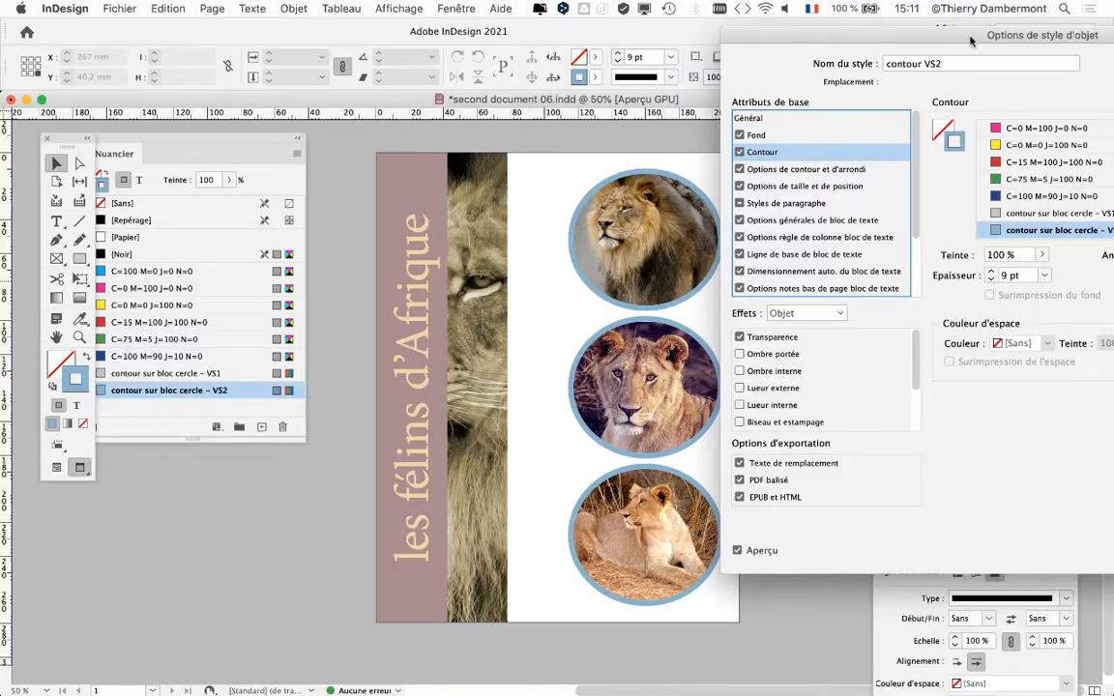
left_click_drag(972, 40, 103, 32)
Step: Try red, yellow and cyan (C=100 M=0 J=0 N=0) as the stroke colour of contour VS2
left_click(149, 156)
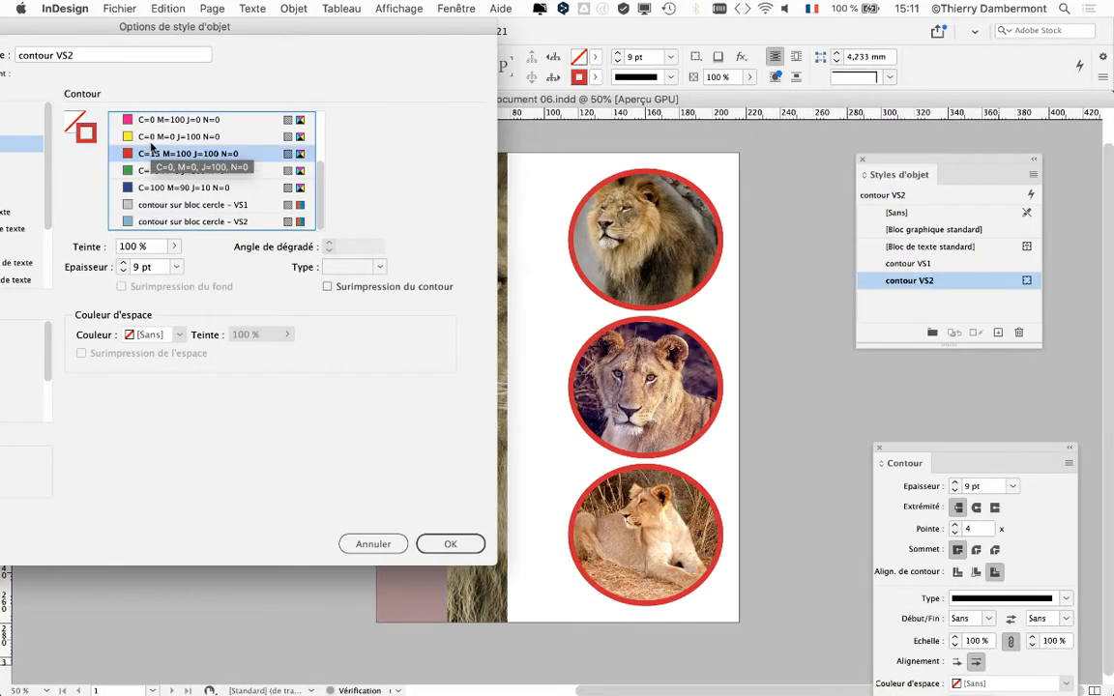
left_click(140, 136)
scroll(140, 136, "up", 3)
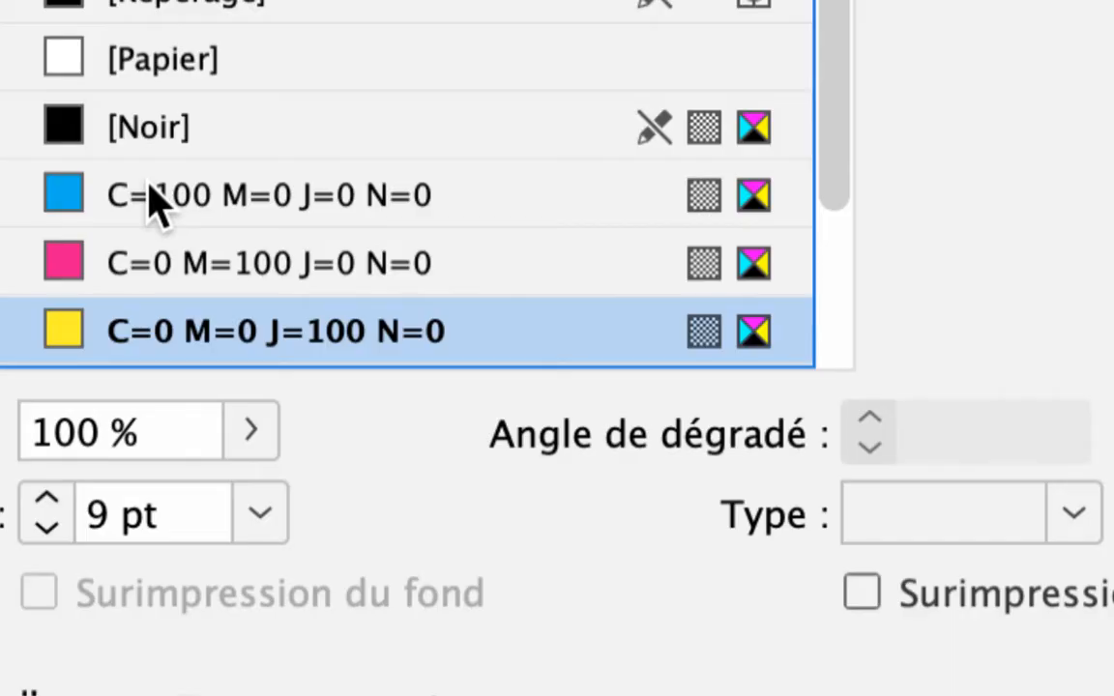
left_click(150, 188)
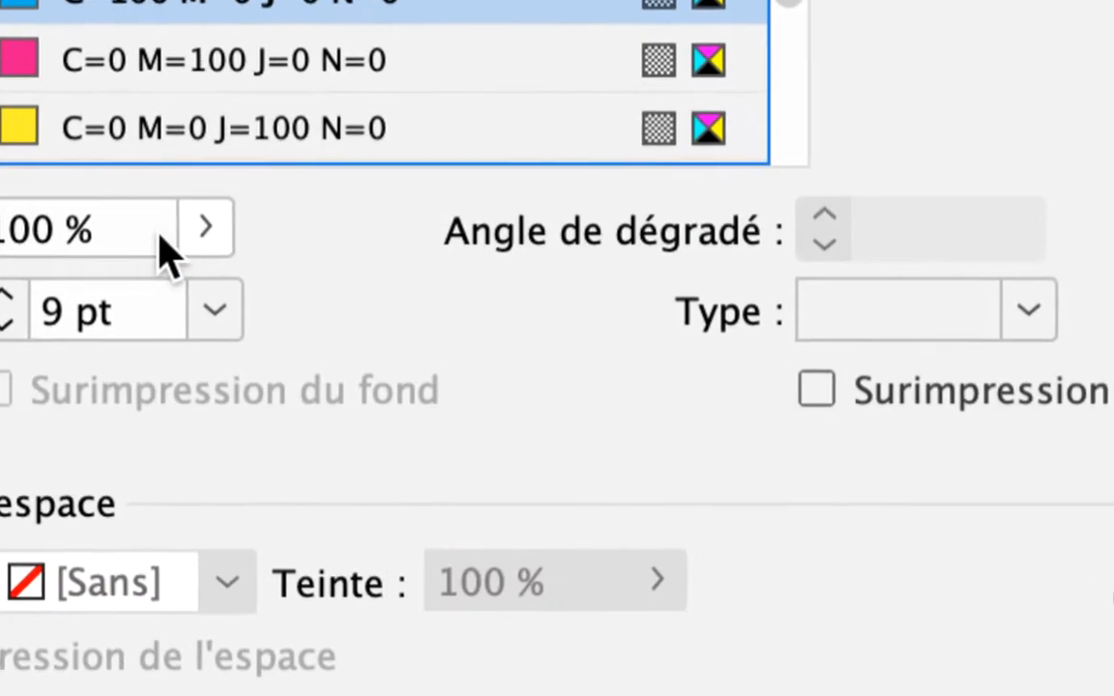
Step: Lower the tint of the contour VS2 stroke to 19 %
left_click(205, 228)
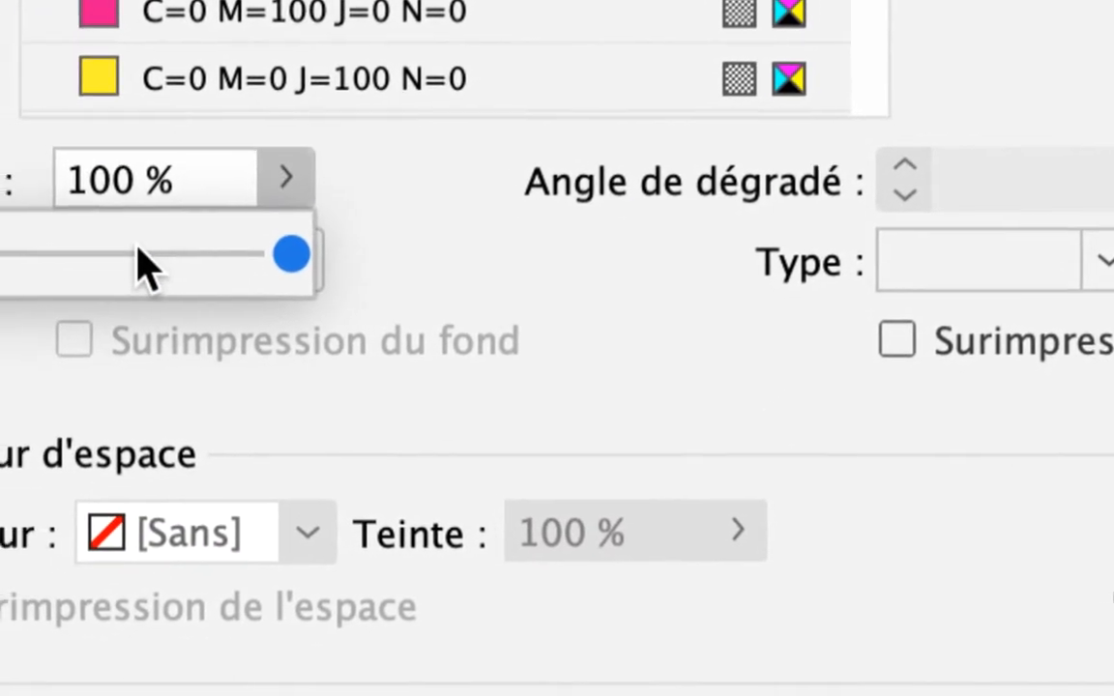
left_click(49, 300)
mouse_move(137, 248)
left_mouse_down()
mouse_move(125, 267)
mouse_move(107, 268)
left_mouse_up()
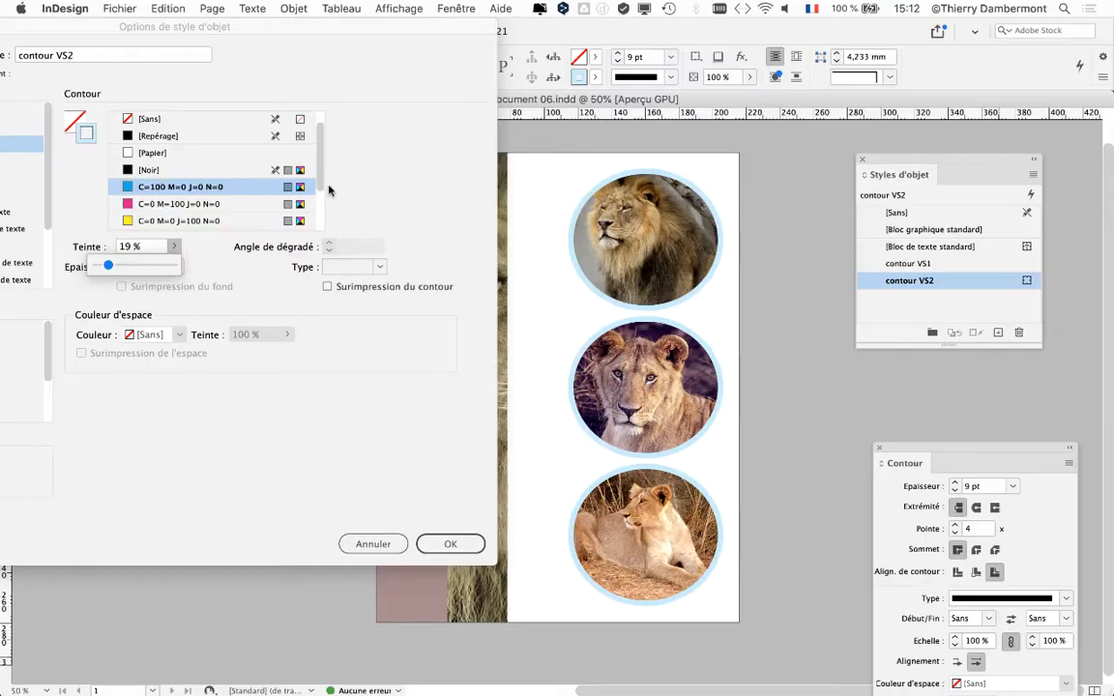
left_click(404, 191)
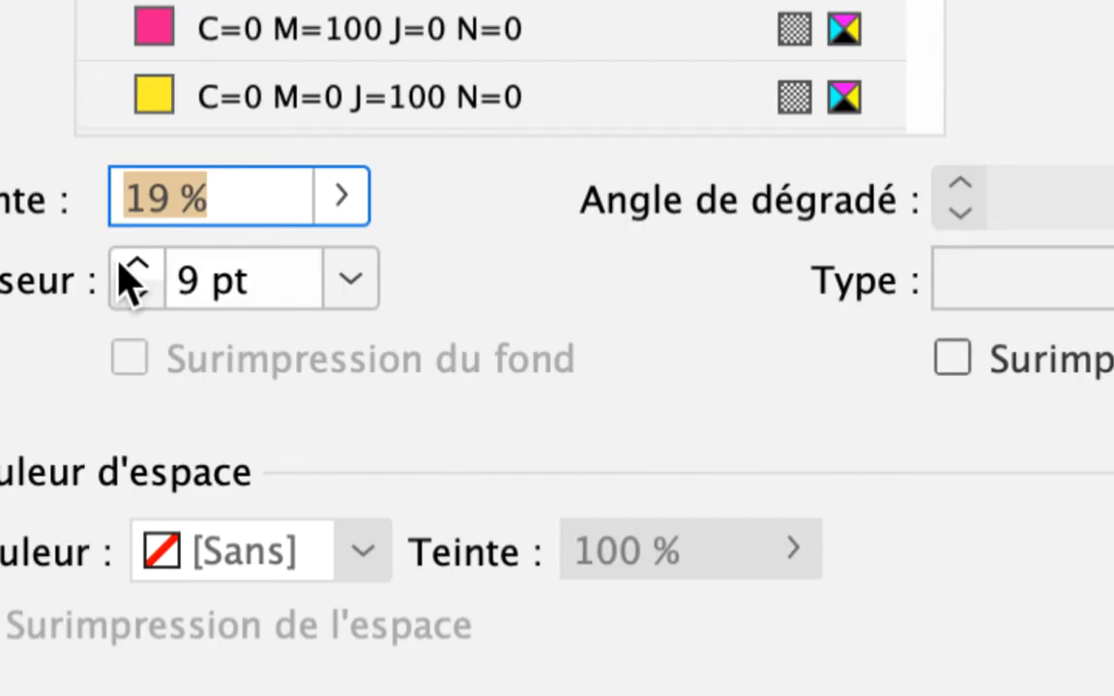
Step: Set the contour VS2 stroke weight to 12 pt and its type to the double line Epais - Epais
left_click(135, 269)
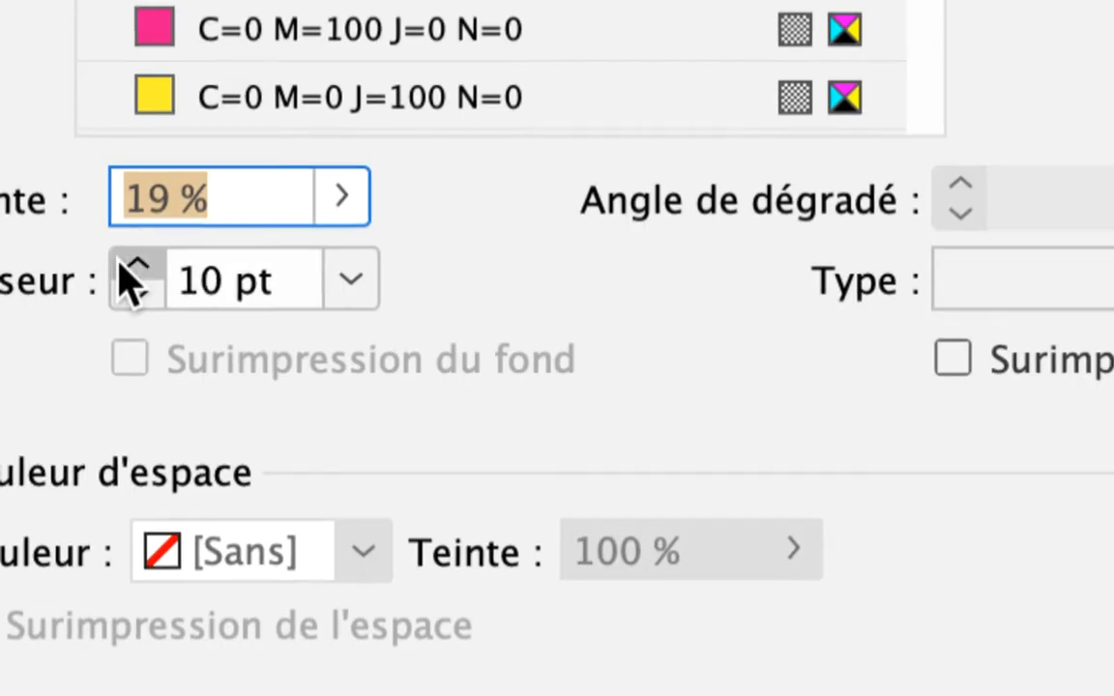
left_click(135, 269)
left_click(135, 269)
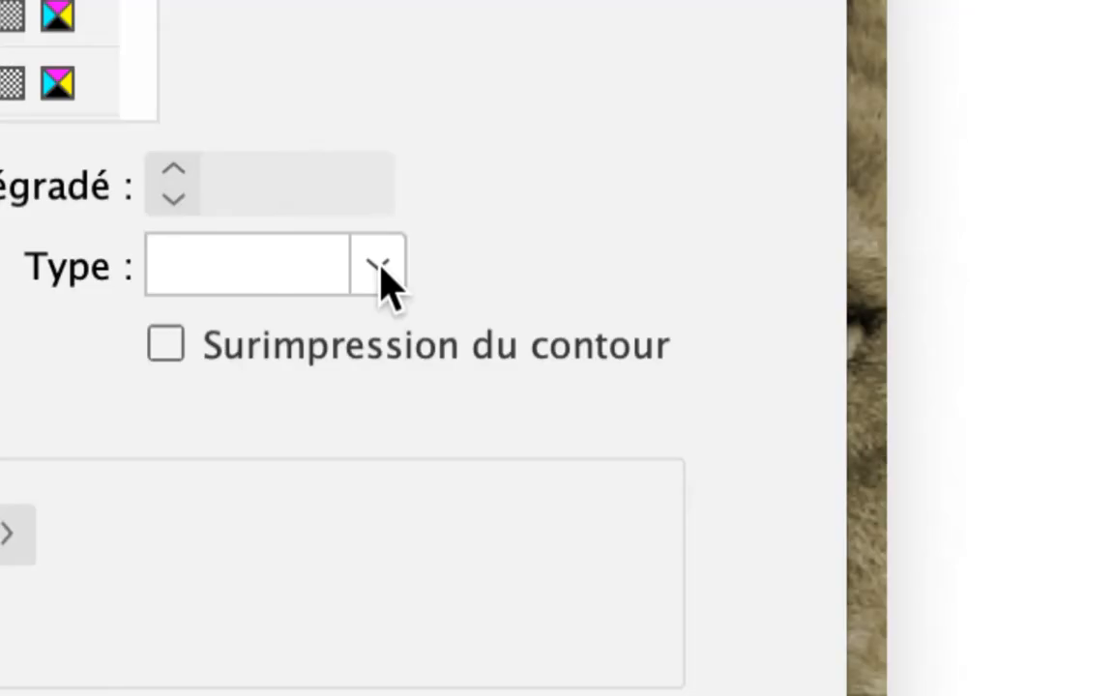
left_click(385, 276)
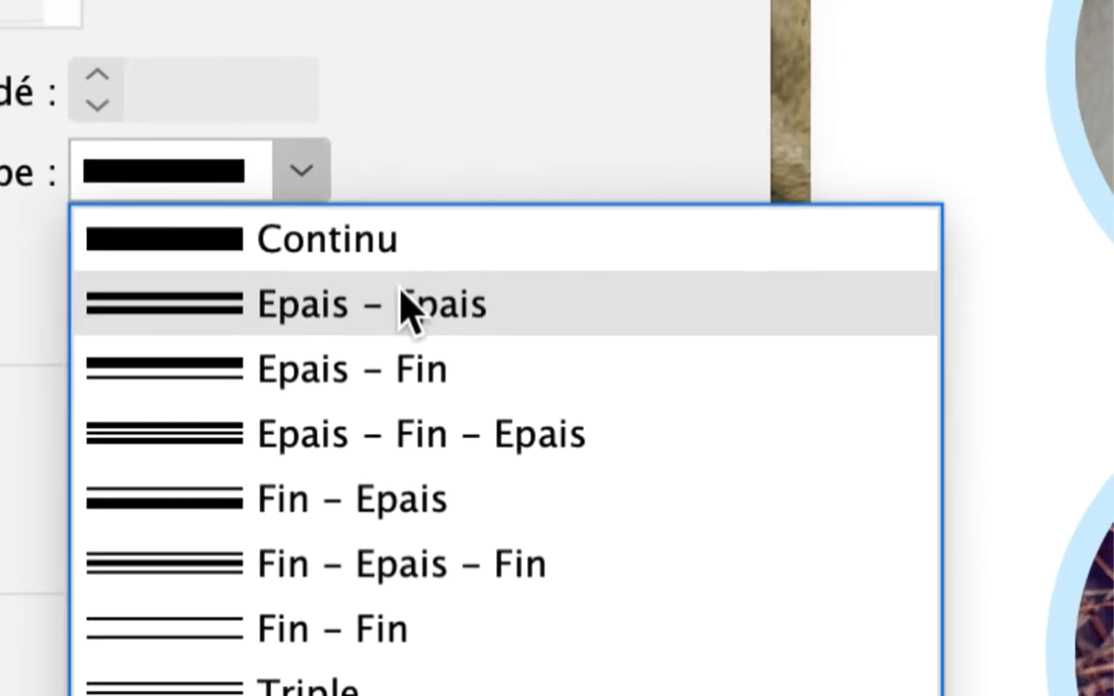
left_click(489, 410)
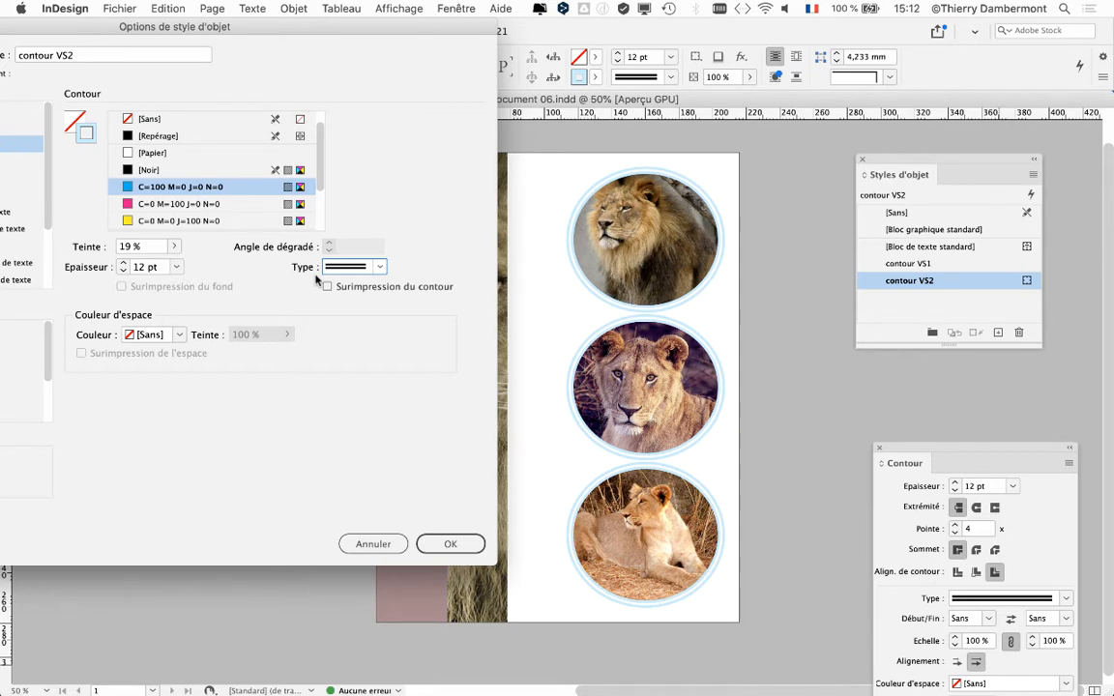
Step: Set the contour VS2 stroke colour to [Noir] and arrange the dialog so the three circles can be compared
left_click_drag(179, 29, 1040, 7)
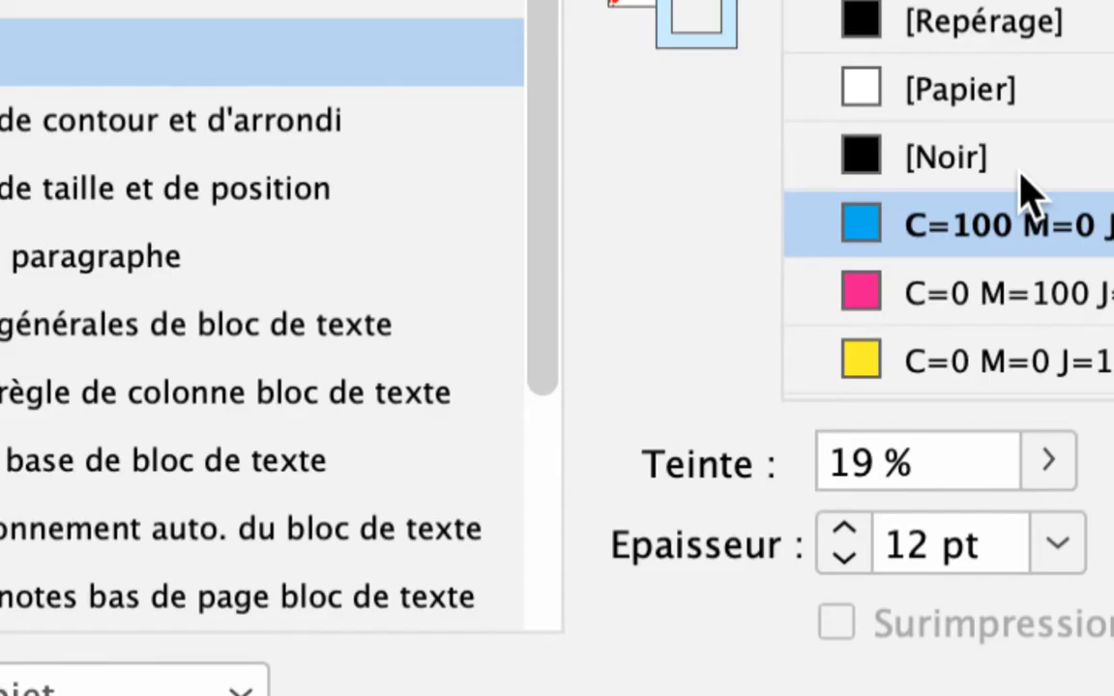
left_click(1028, 192)
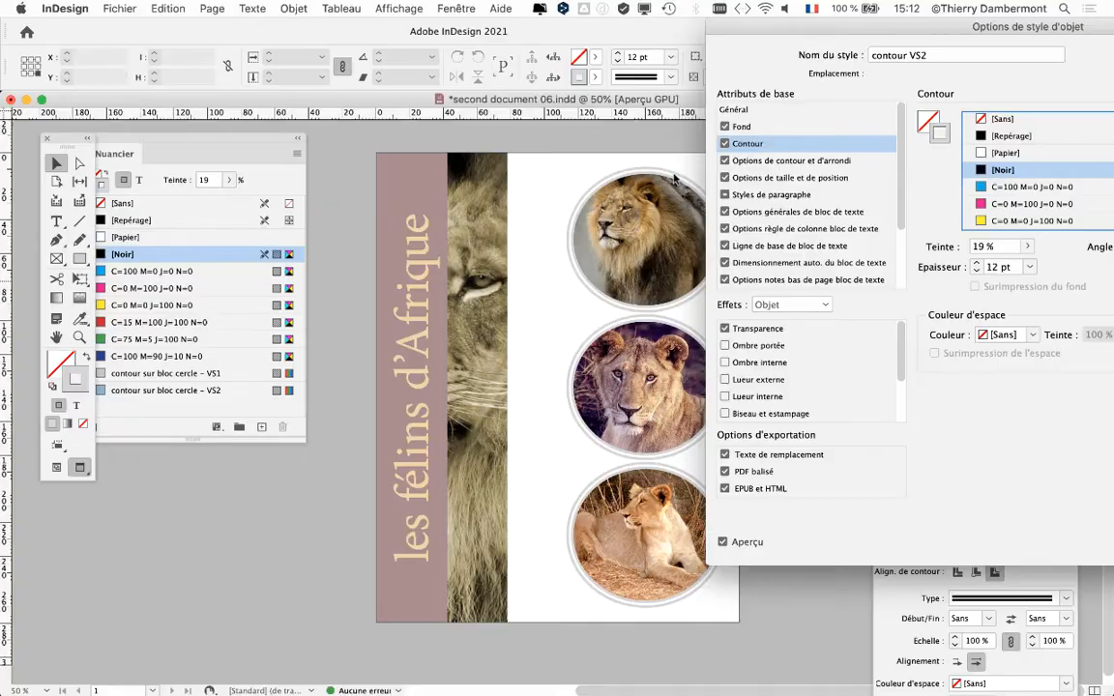
left_click_drag(818, 25, 105, 60)
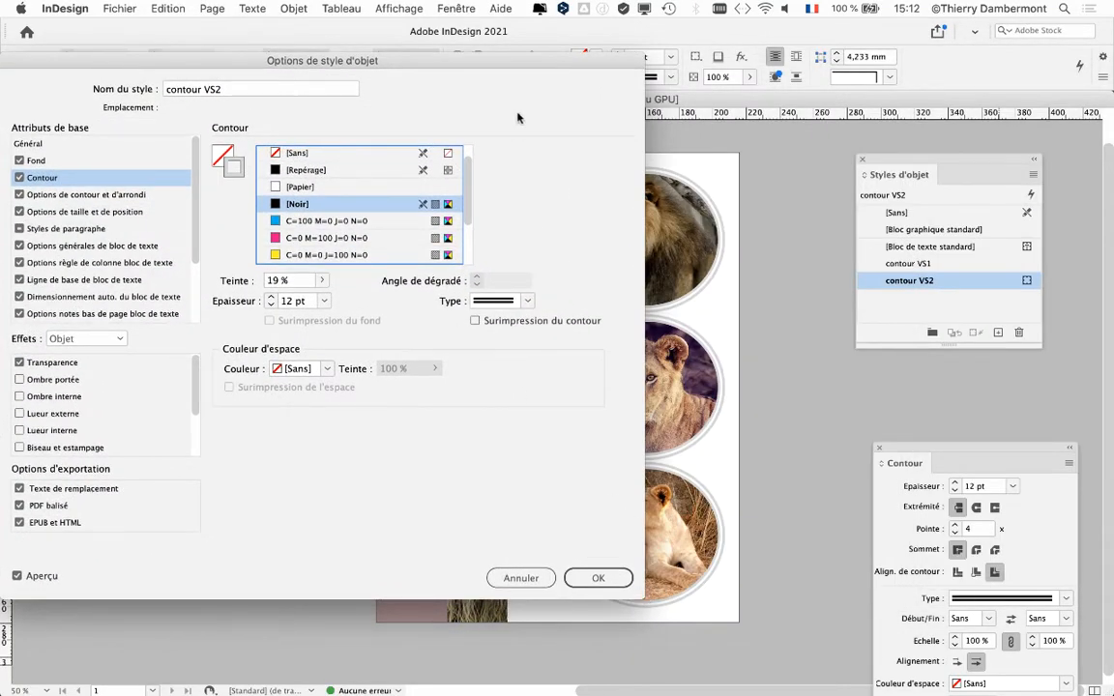
left_click_drag(521, 67, 403, 69)
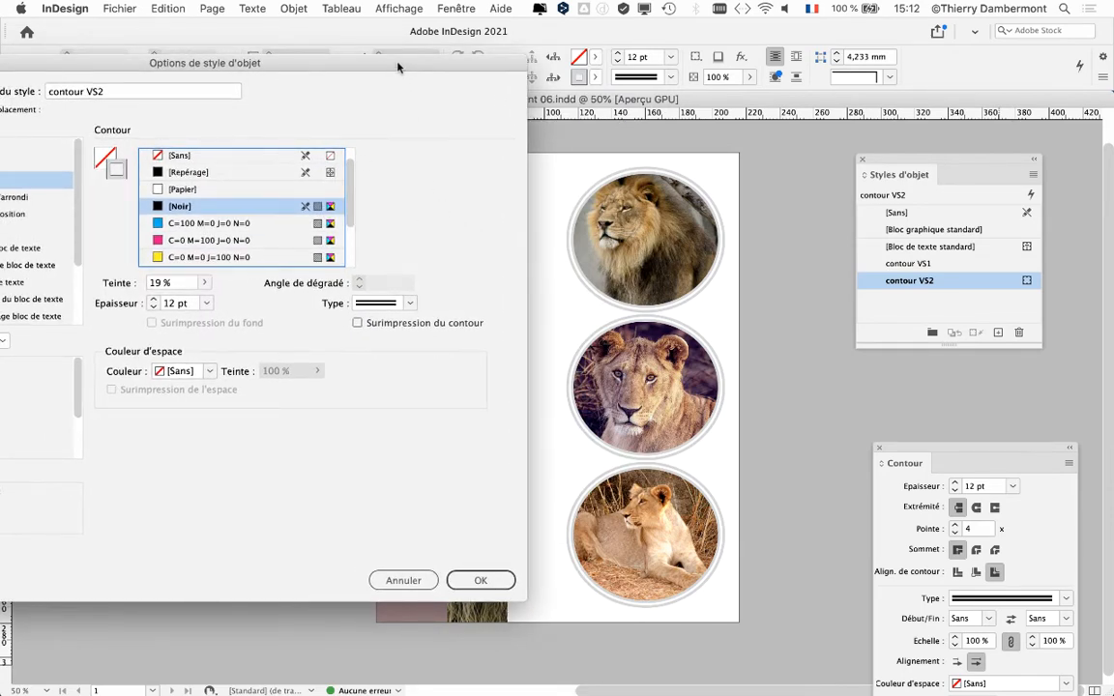
left_click_drag(397, 67, 406, 66)
left_click_drag(356, 209, 361, 149)
Step: Add the Ombre portée effect to the contour VS2 object style
left_click_drag(298, 64, 1106, 33)
left_click_drag(846, 38, 913, 40)
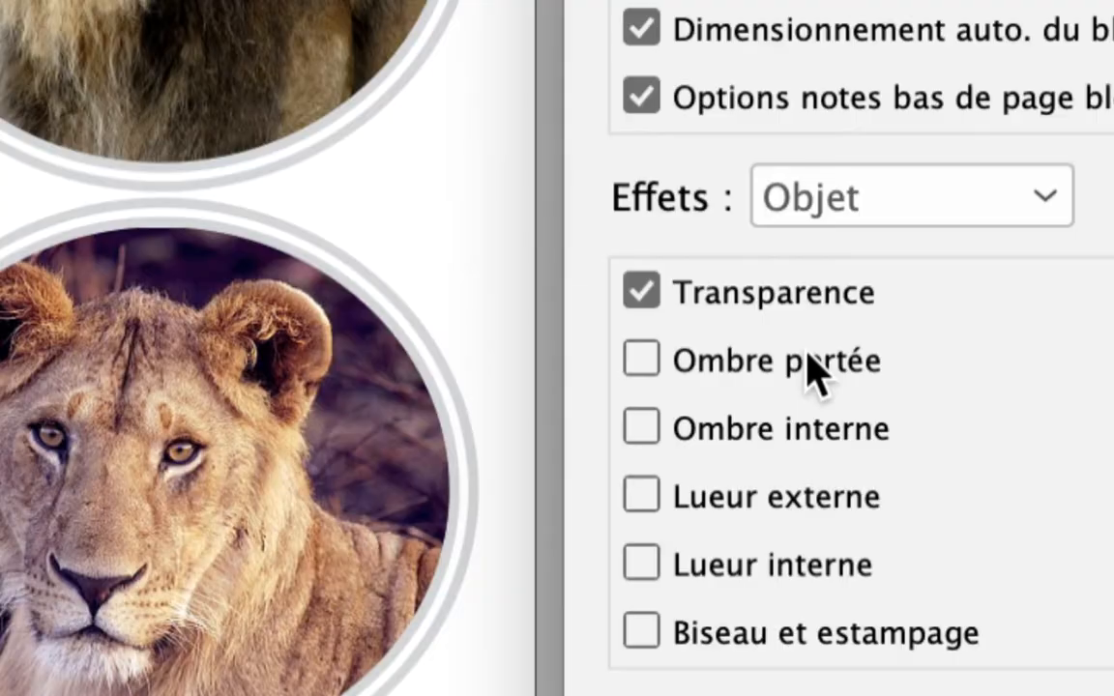
left_click(808, 358)
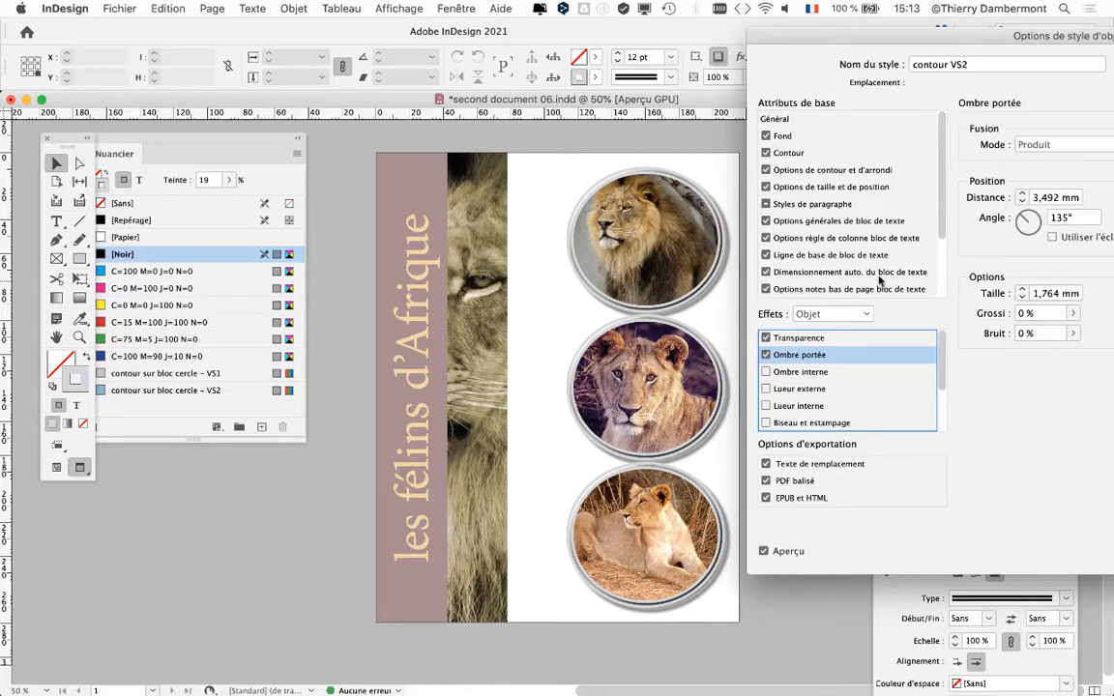
Step: Set the drop shadow's opacity to 23 % and its distance to 1 mm, with the circles kept in view
left_click_drag(929, 48, 56, 86)
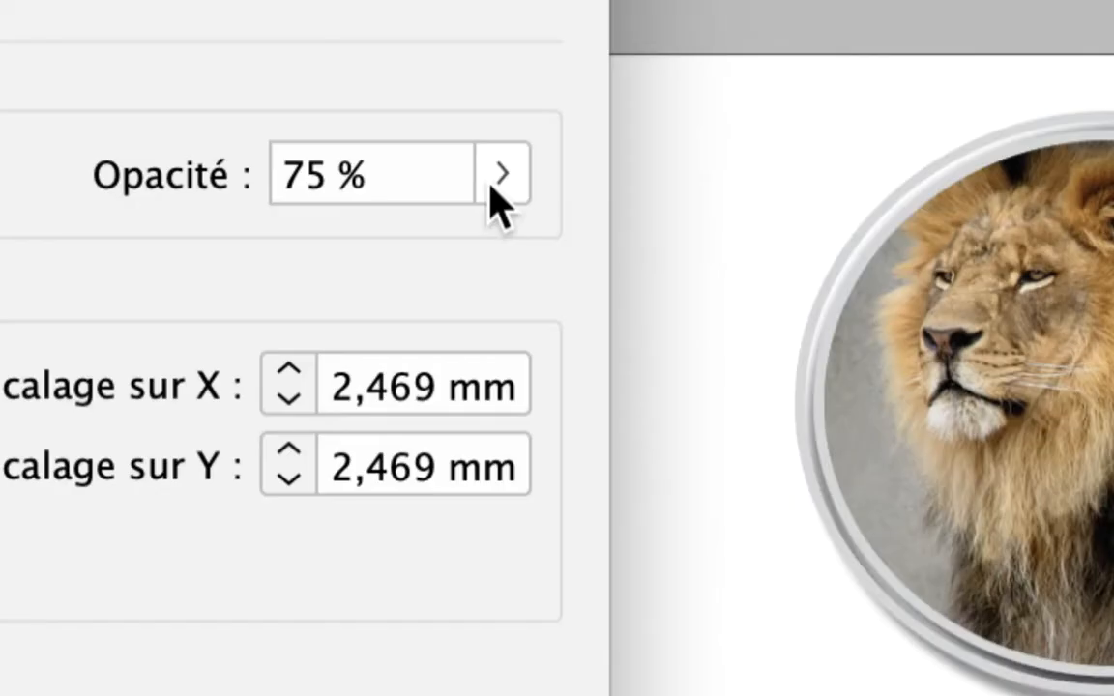
left_click(491, 185)
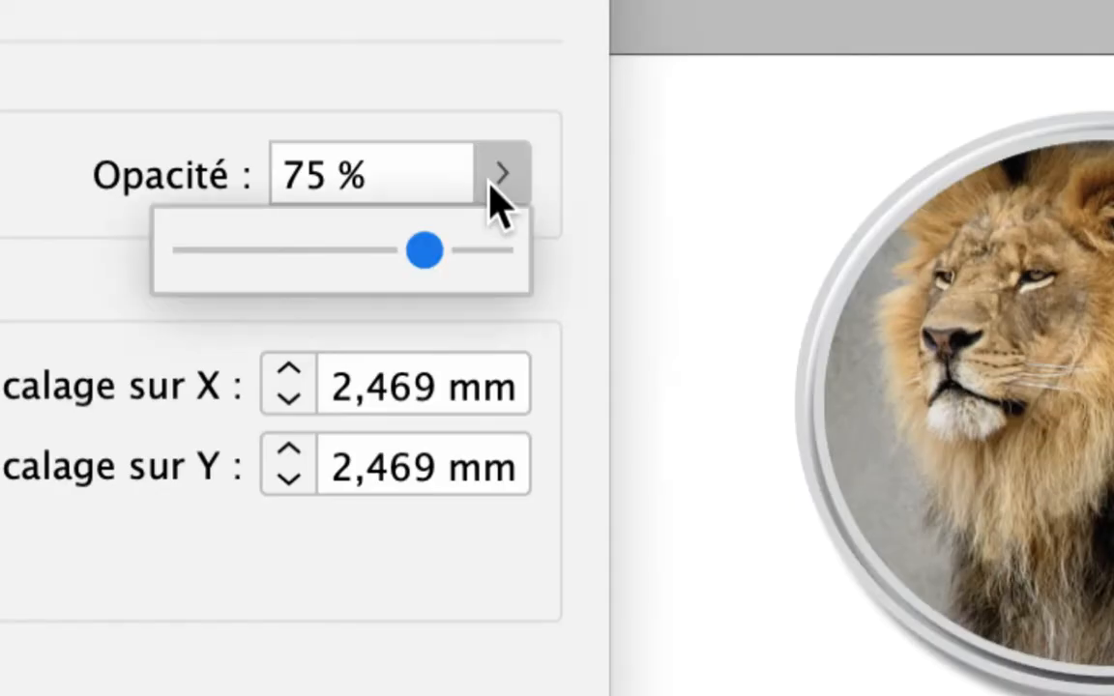
left_click(442, 211)
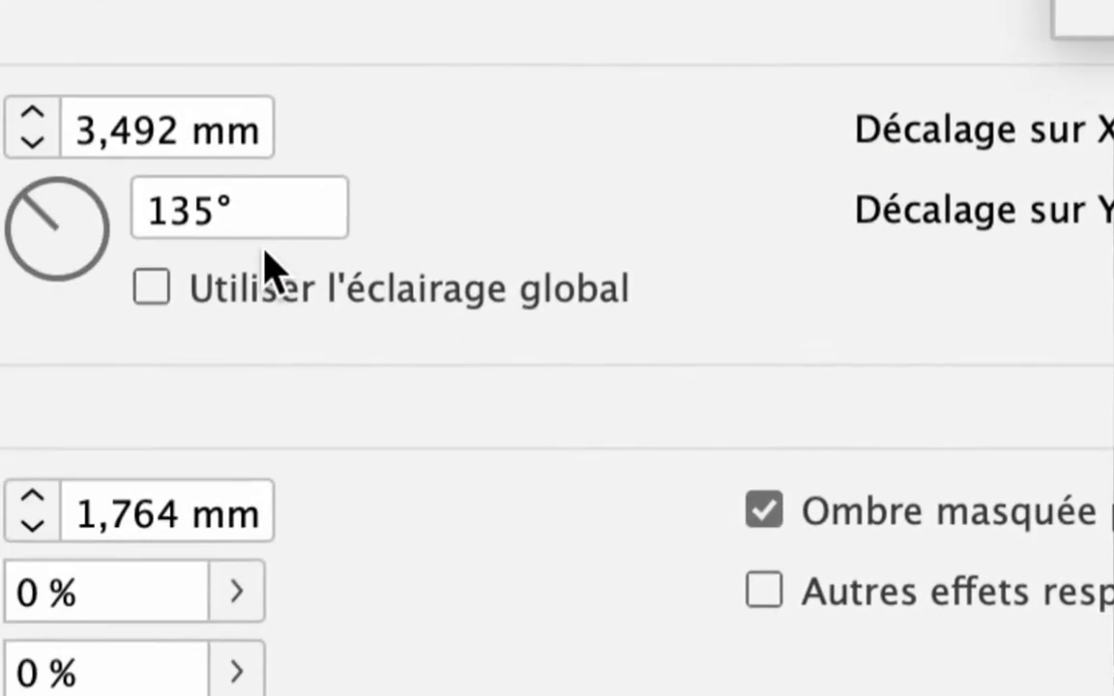
left_click(215, 230)
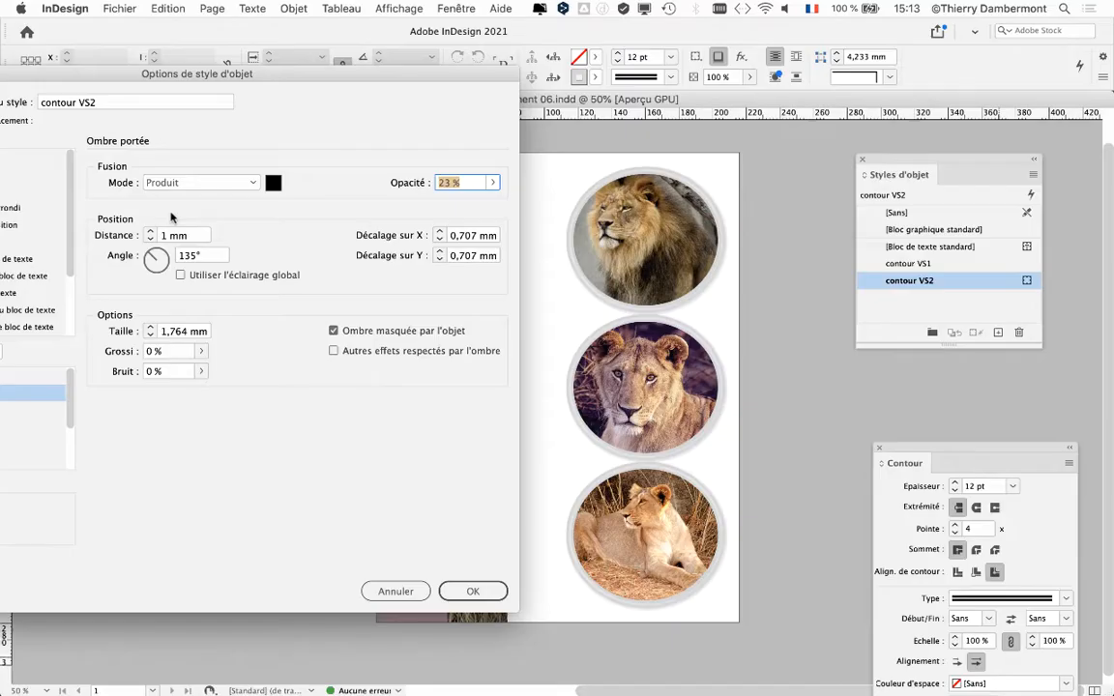
left_click_drag(87, 78, 924, 5)
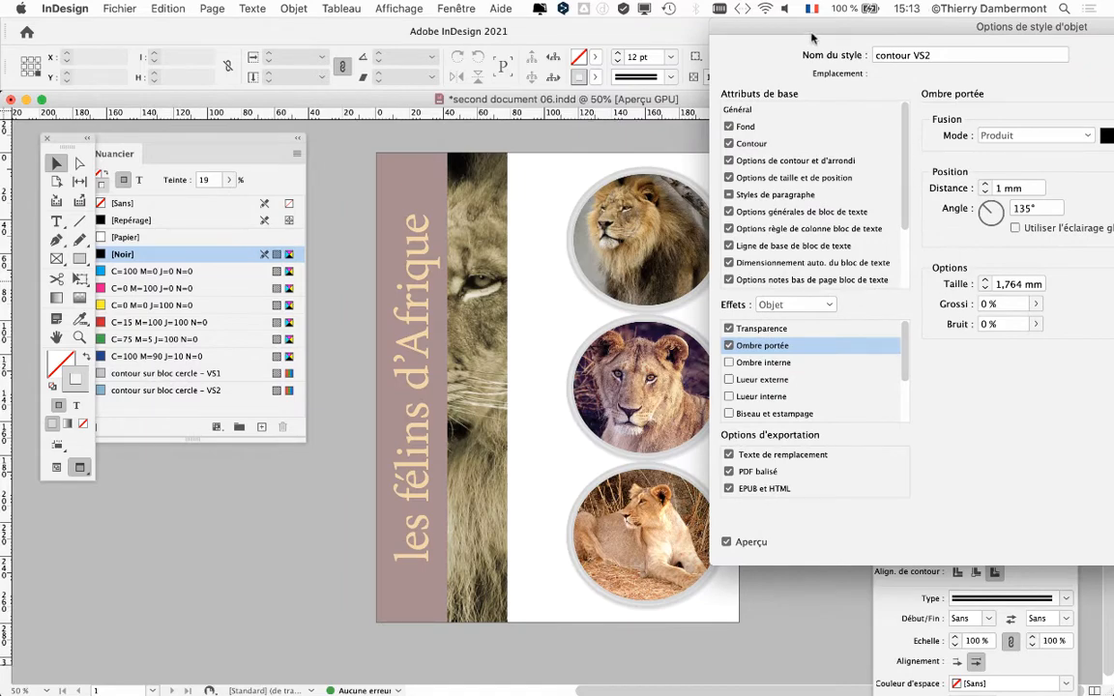
Step: Set the contour VS2 stroke colour to the cyan swatch C=100 M=0 J=0 N=0 with a 77 % tint
left_click_drag(729, 30, 522, 30)
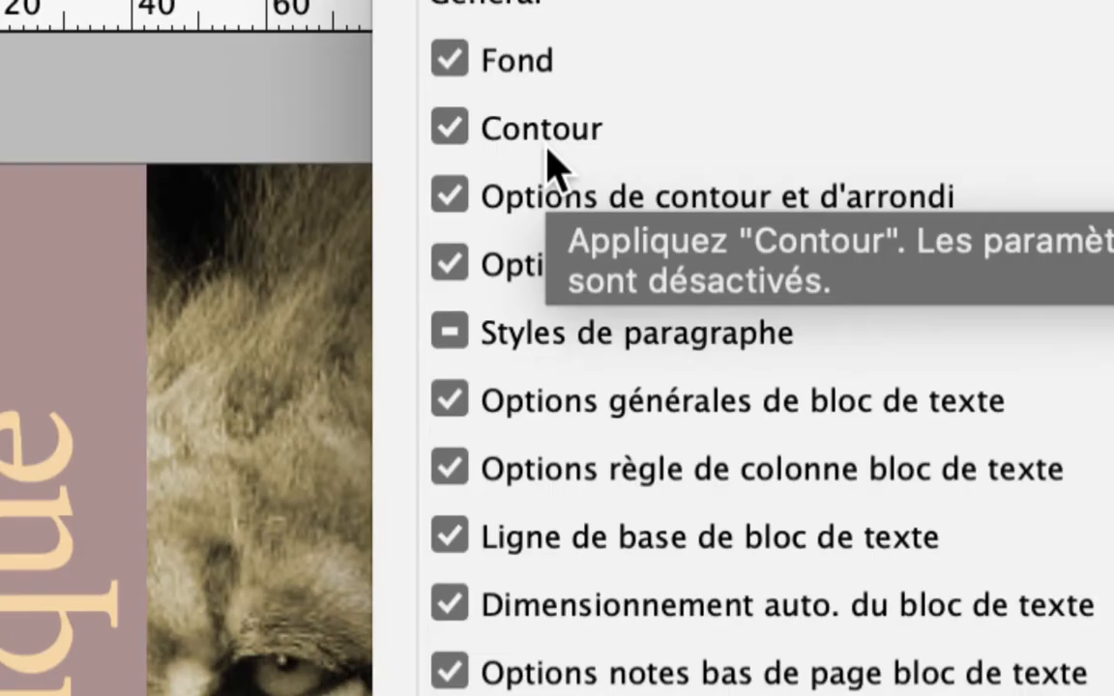
left_click(548, 148)
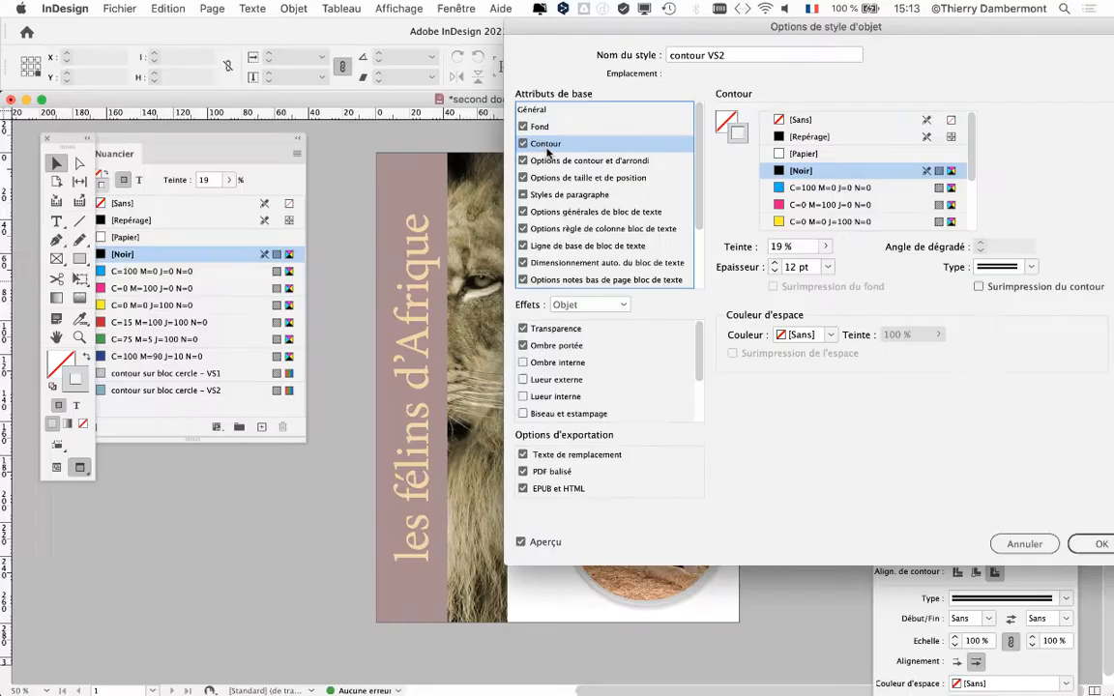
left_click_drag(580, 27, 162, 29)
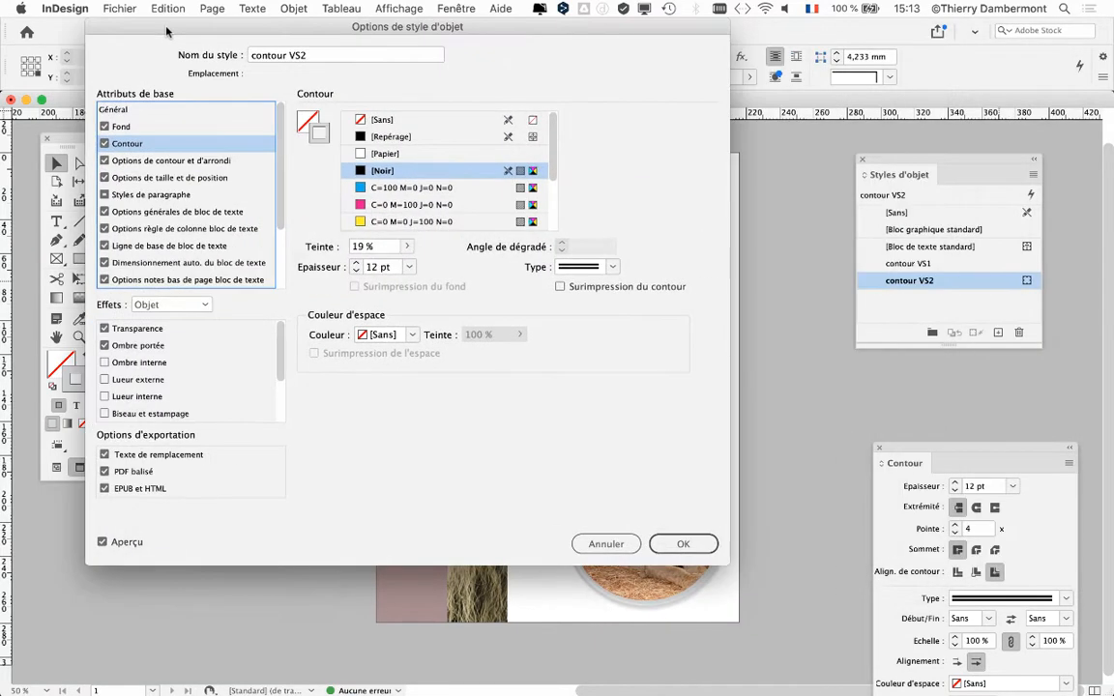
left_click(430, 190)
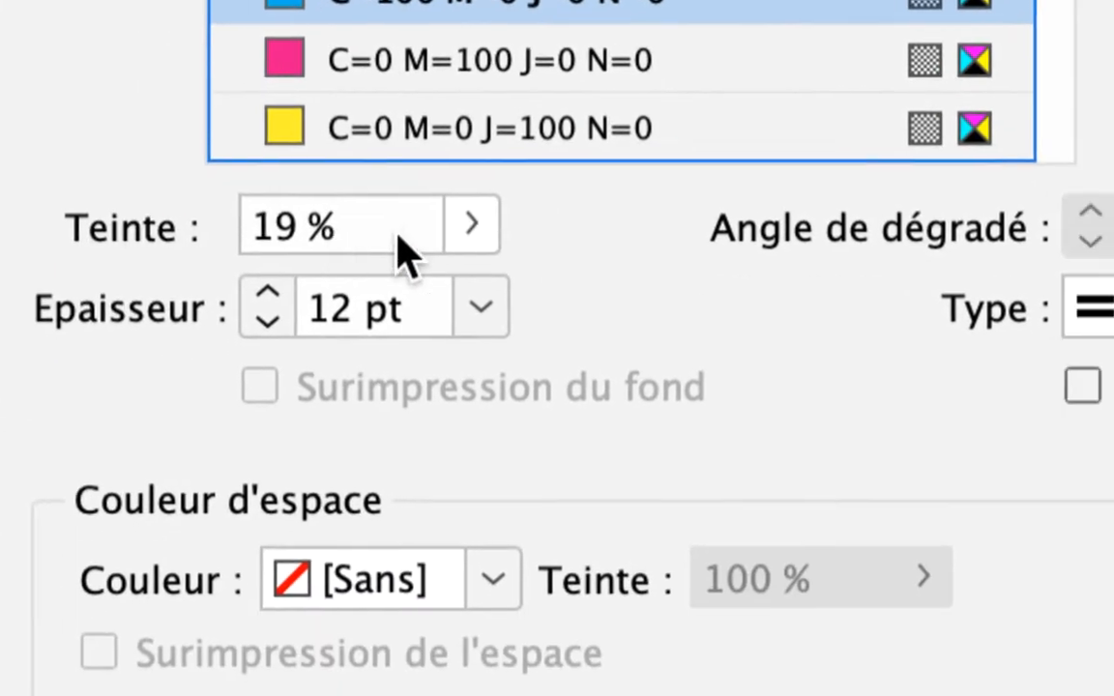
left_click(337, 421)
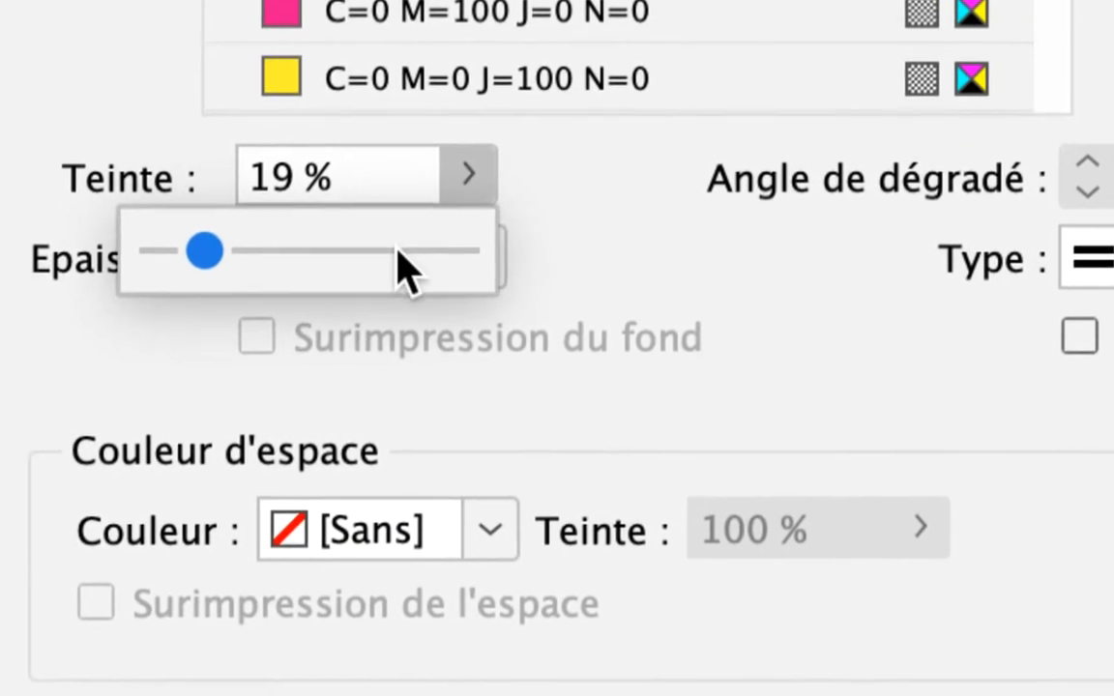
left_click(398, 250)
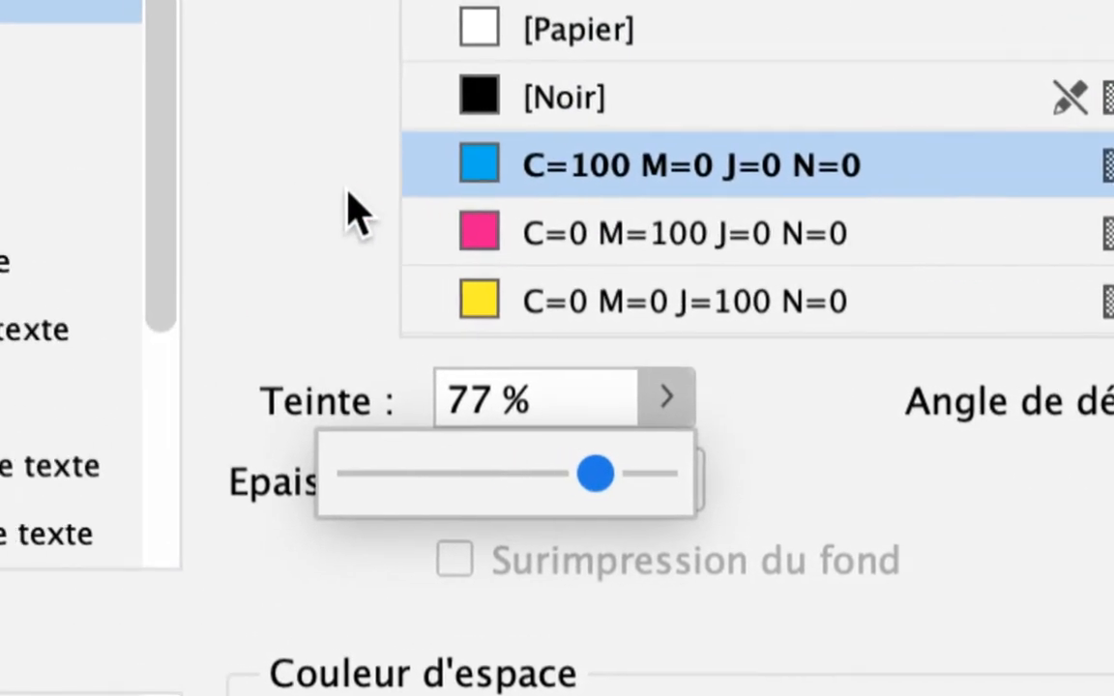
left_click(349, 189)
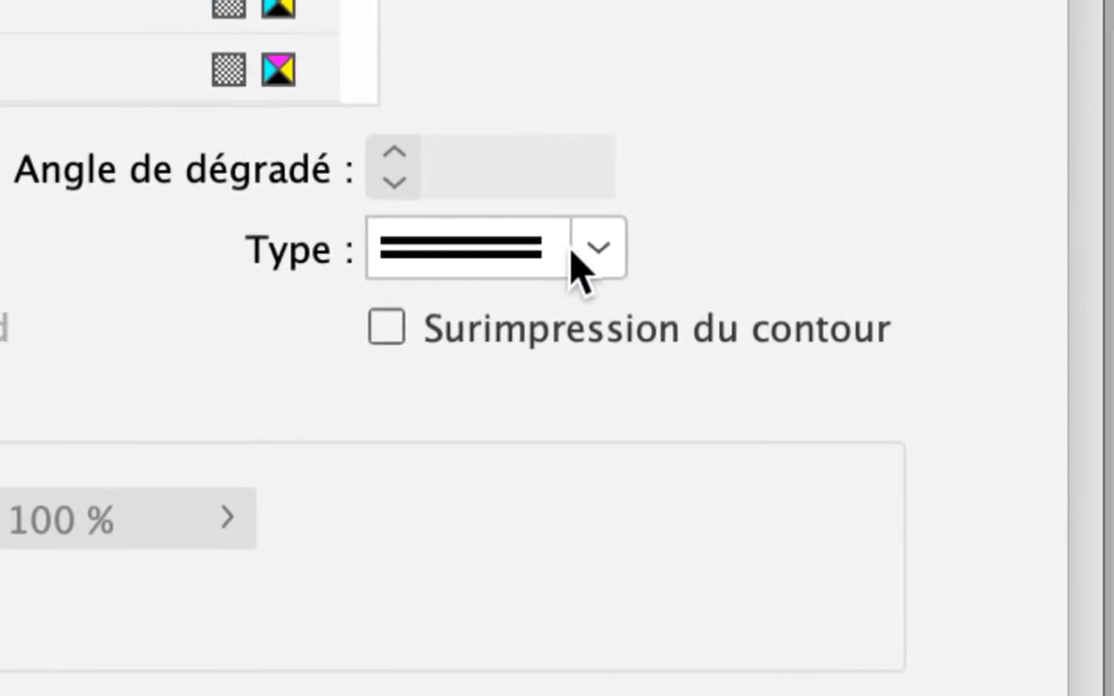
Step: Set the contour VS2 stroke type to Continu and its weight to 6 pt, keeping the circles in view
left_click(670, 252)
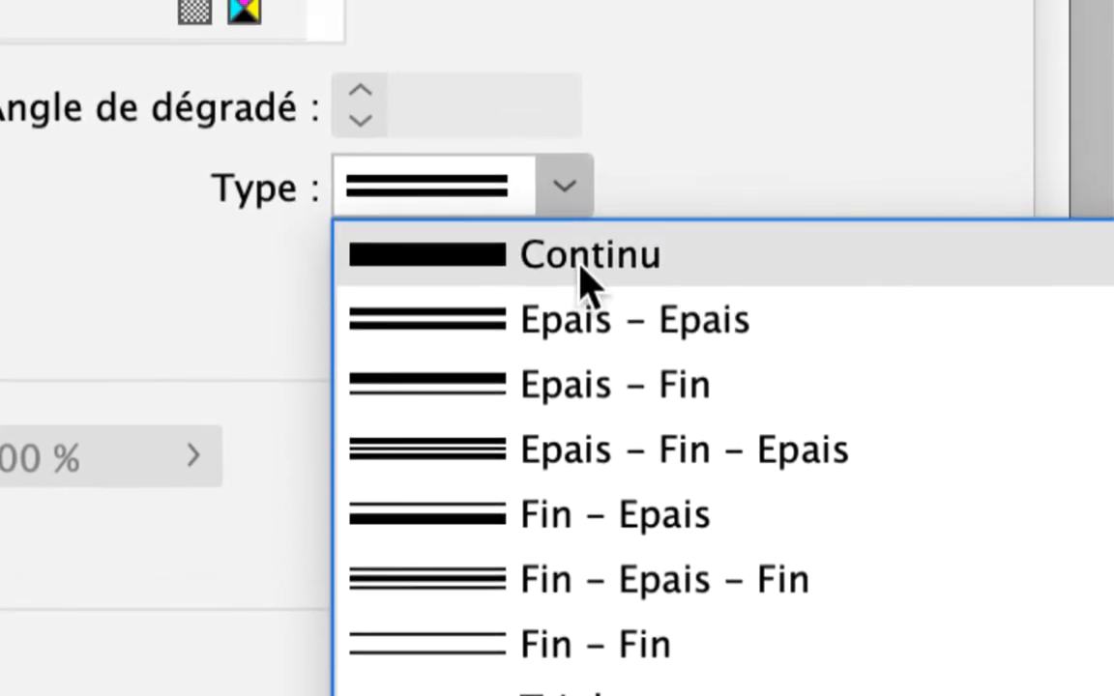
left_click(581, 264)
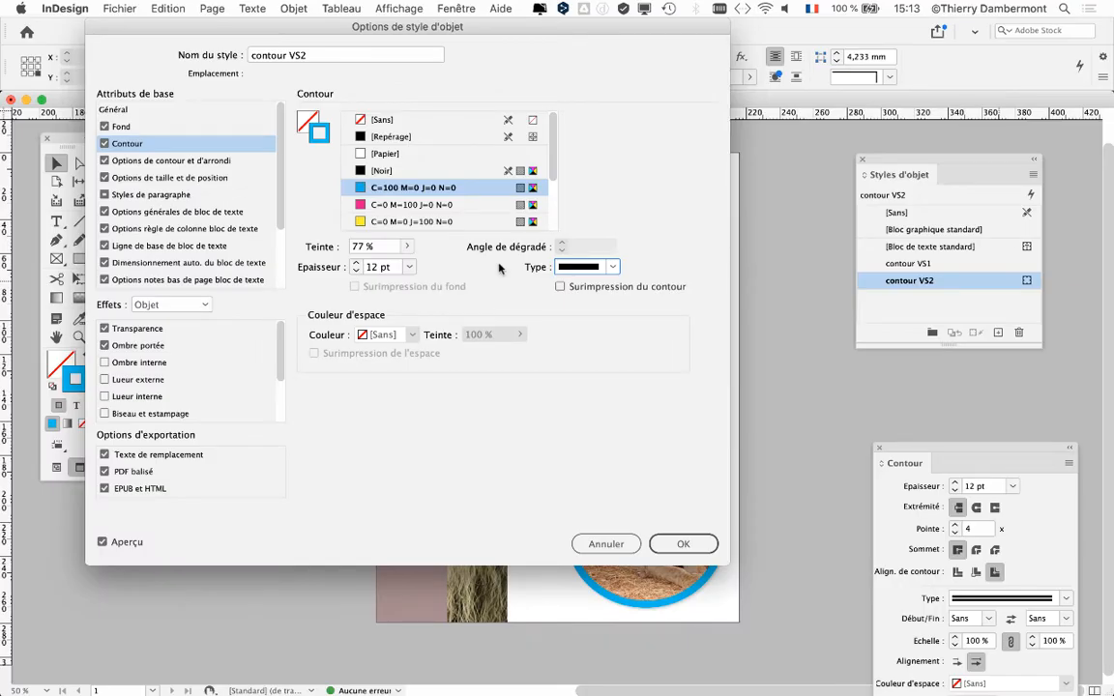
left_click_drag(624, 21, 523, 27)
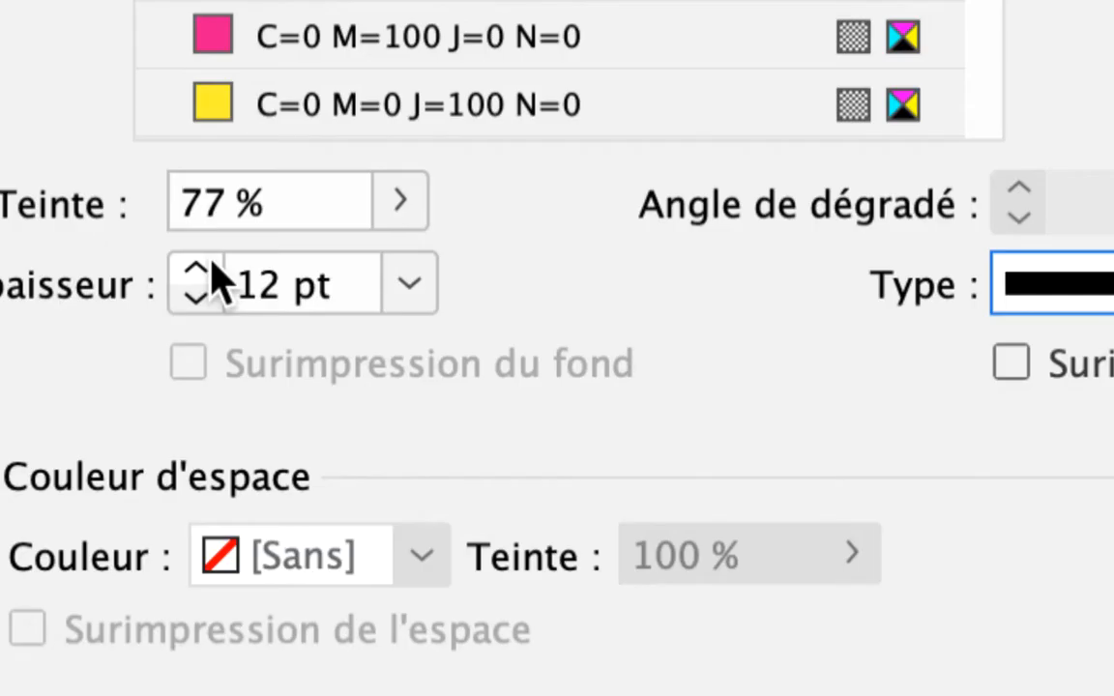
left_click(197, 292)
left_click(197, 292)
left_click(196, 292)
left_click(197, 292)
left_click(196, 292)
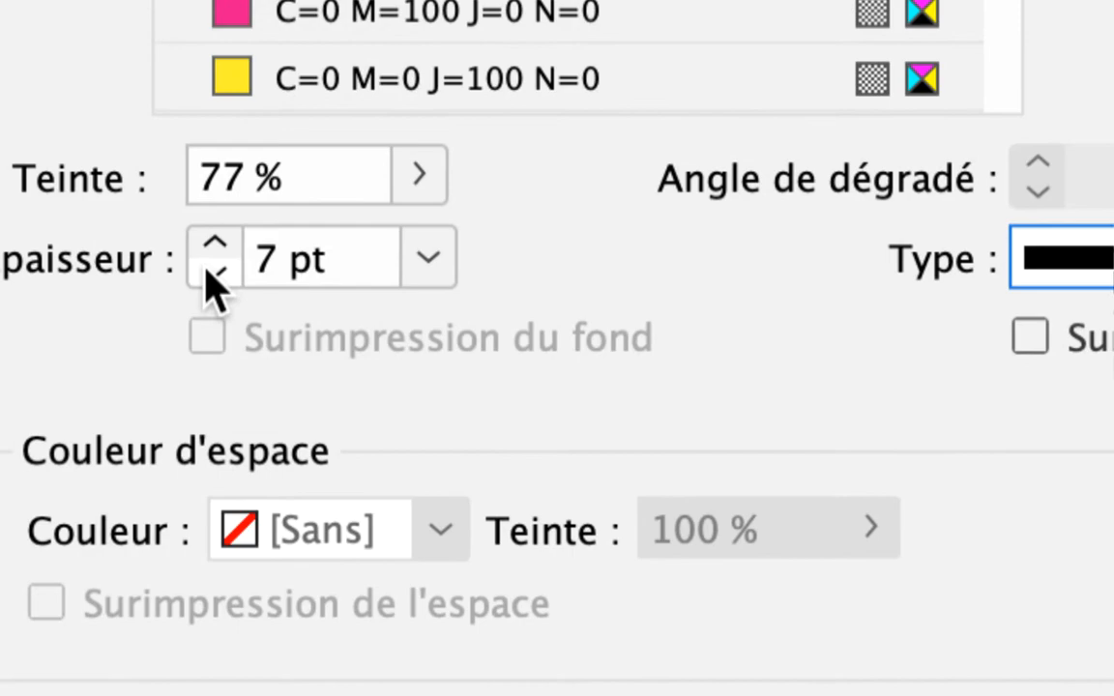
left_click(215, 276)
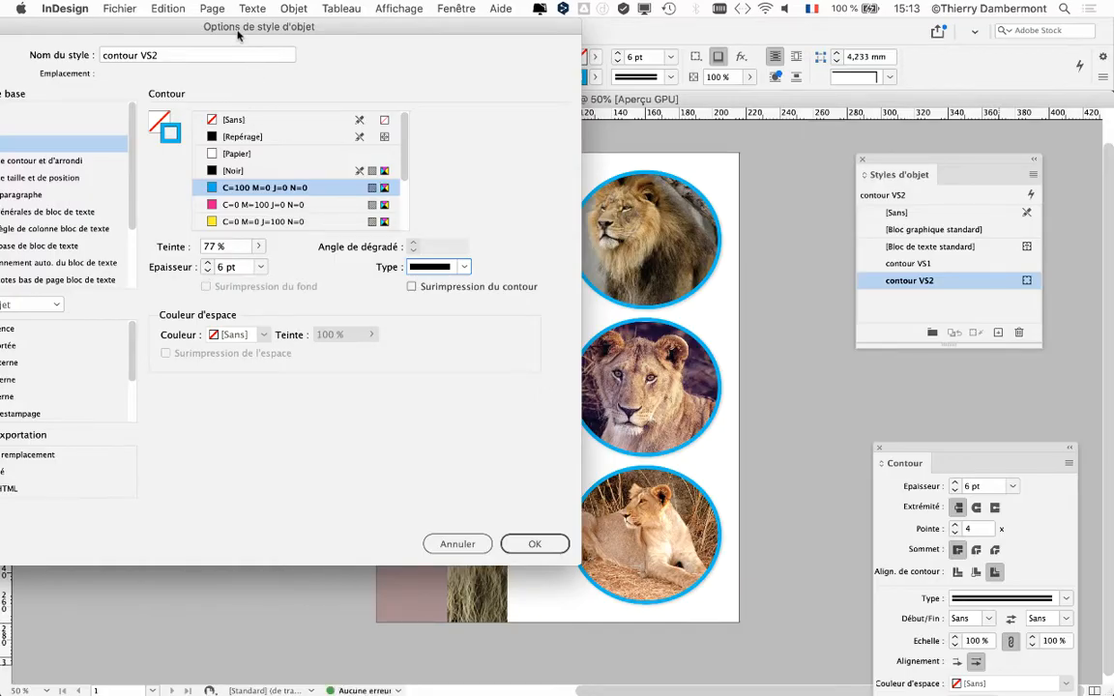
Step: Set the contour VS2 drop shadow's opacity to 65 % and its distance to 2 mm
left_click_drag(238, 35, 1050, 45)
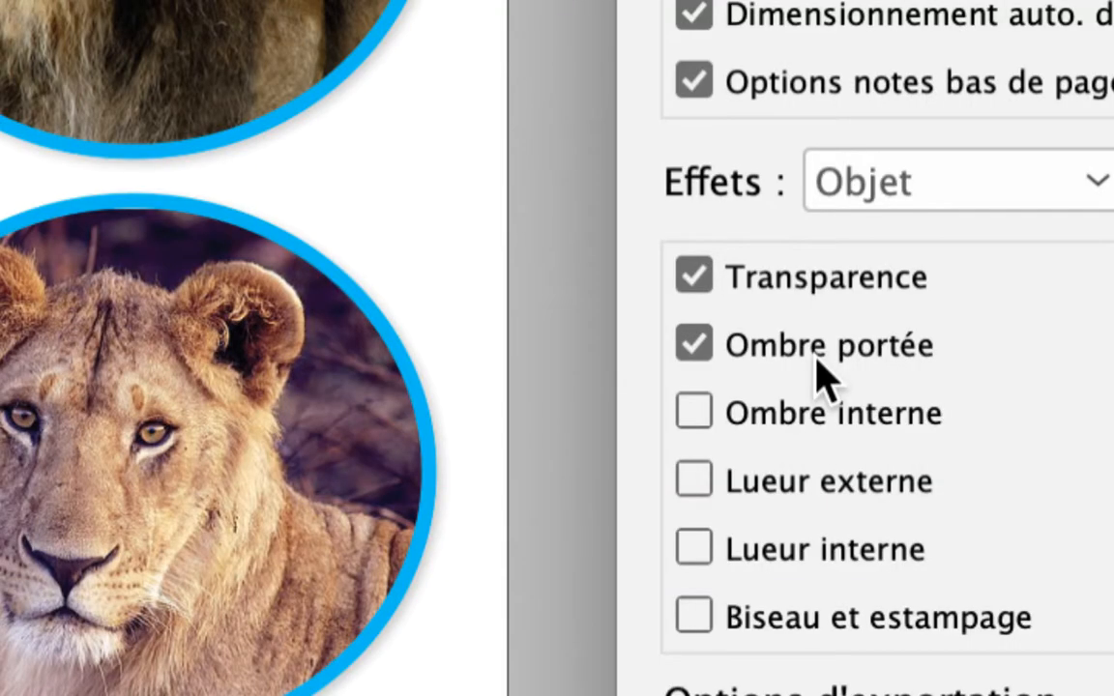
left_click(817, 357)
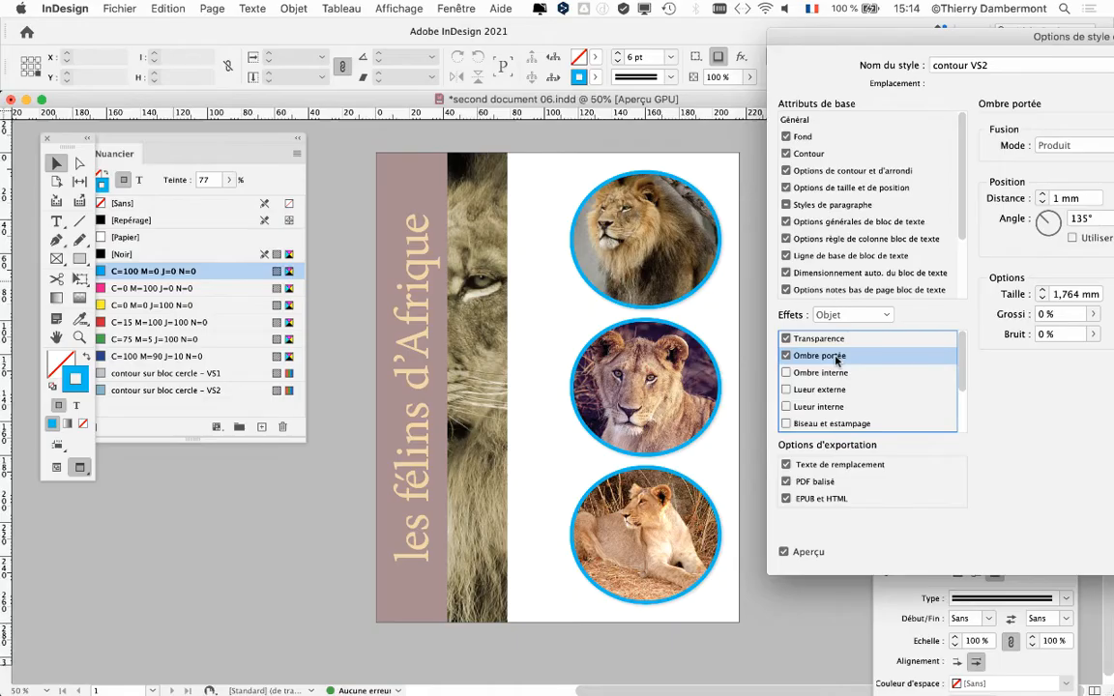
left_click_drag(878, 46, 0, 57)
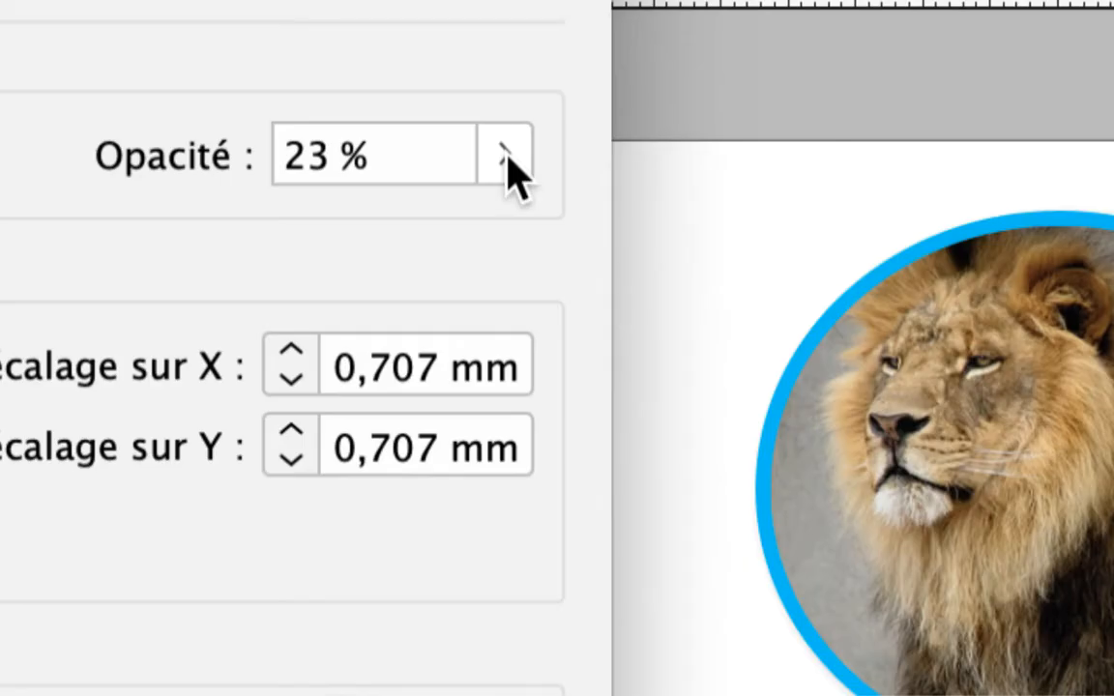
left_click(508, 158)
left_click(479, 173)
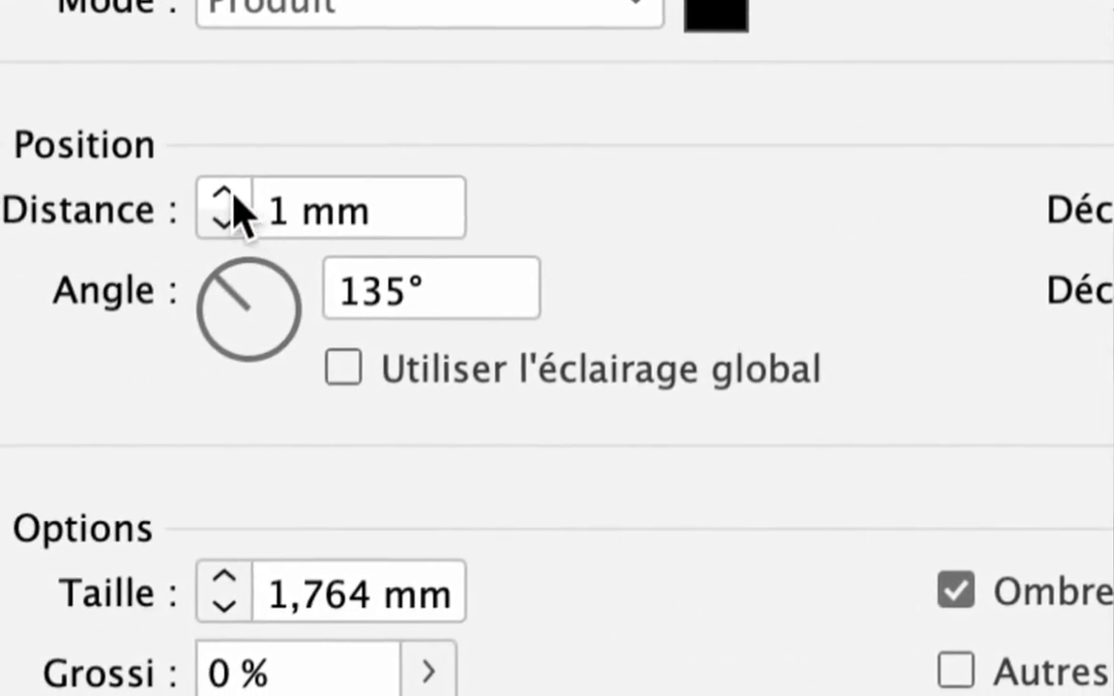
left_click(0, 190)
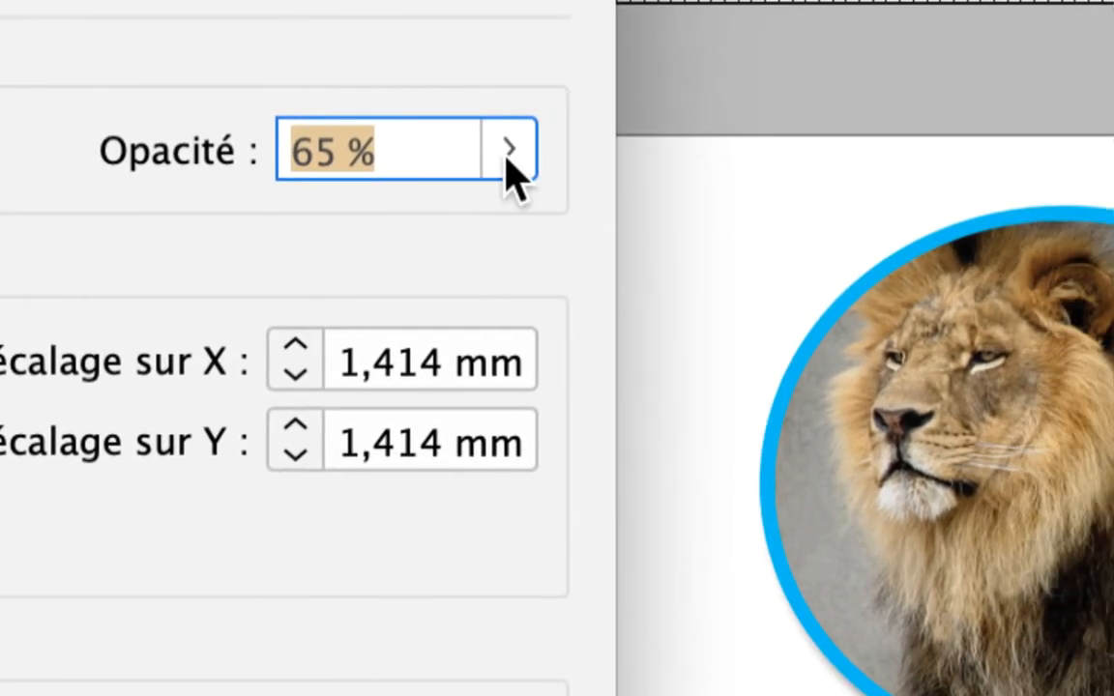
Step: Reduce the drop shadow's opacity to 37 % and apply the changes to the contour VS2 style
left_click(566, 153)
left_click(383, 224)
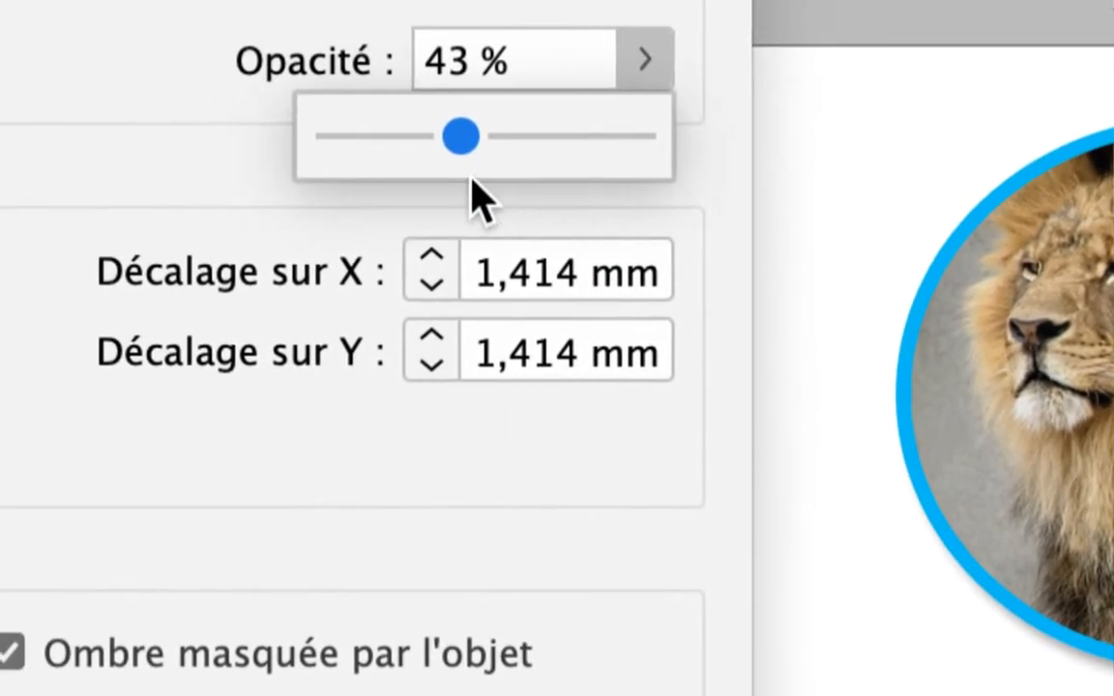
left_click_drag(454, 137, 436, 138)
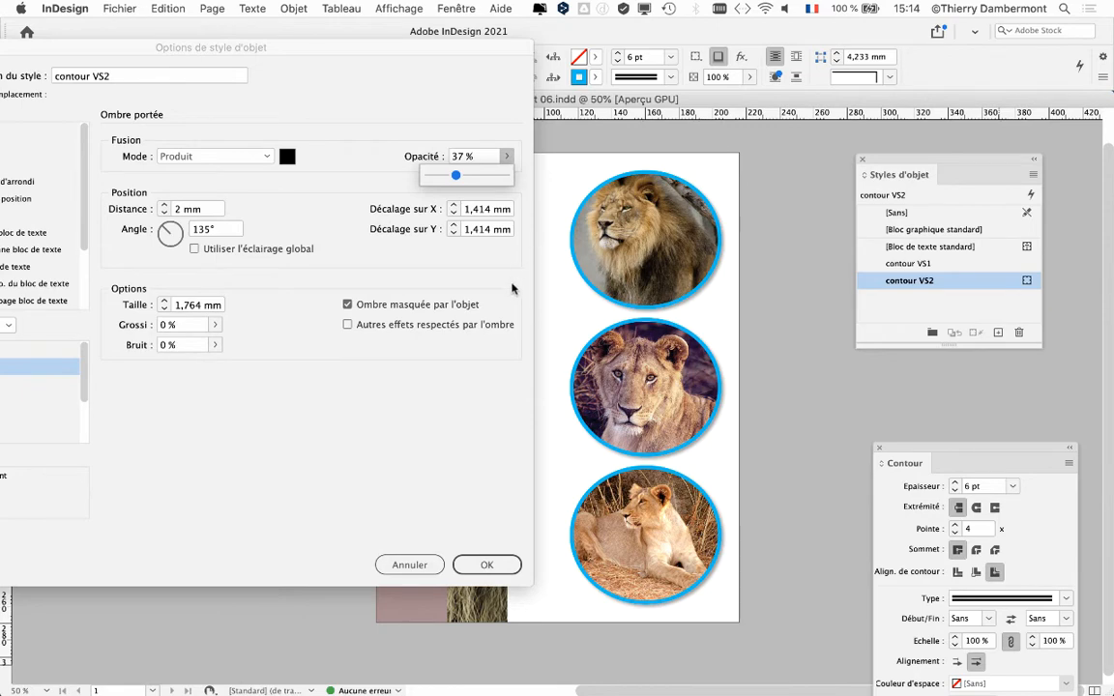
left_click(487, 565)
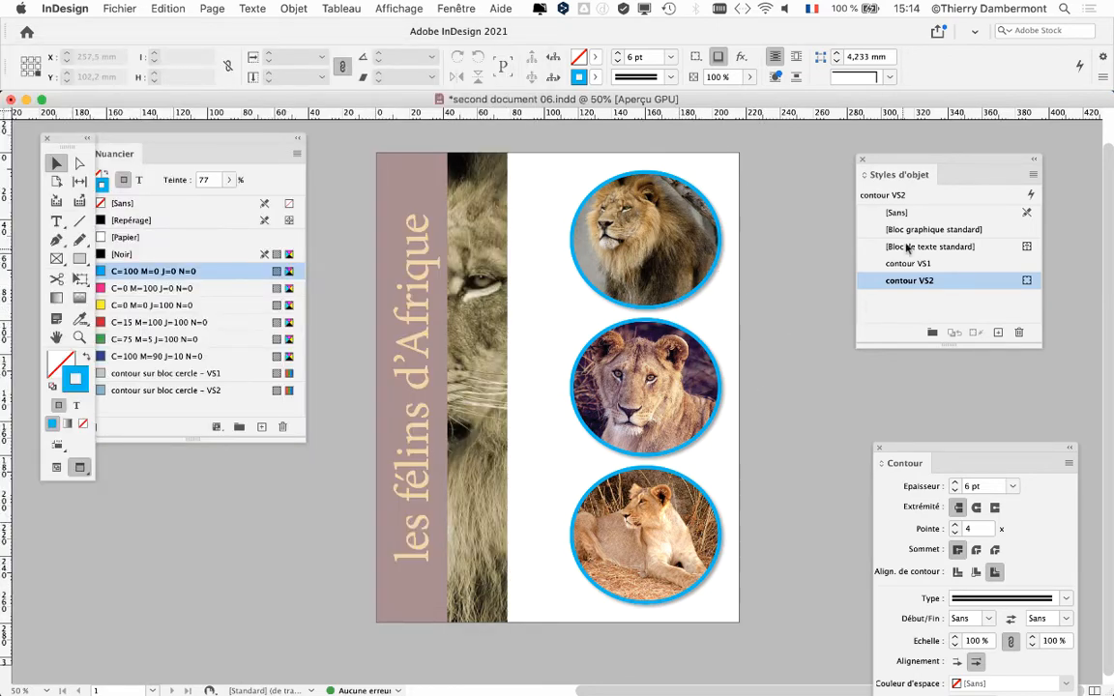
Step: Change the stroke colour in the contour VS2 object style to the swatch contour sur bloc cercle - VS2 and apply it
left_click_drag(907, 159, 900, 150)
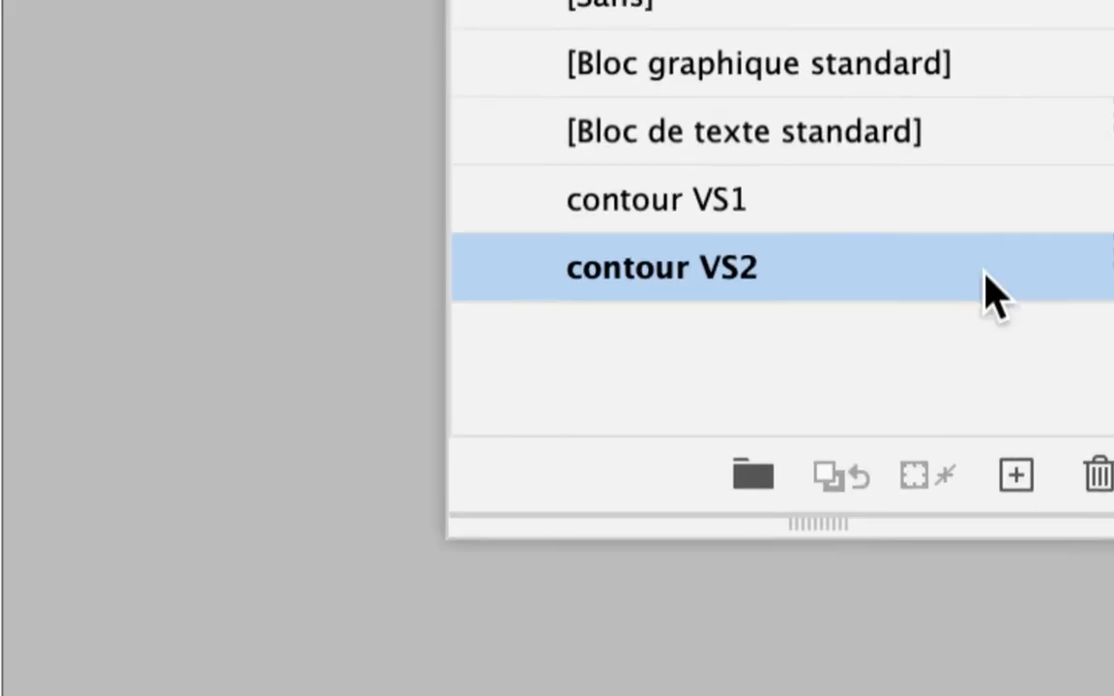
double_click(986, 273)
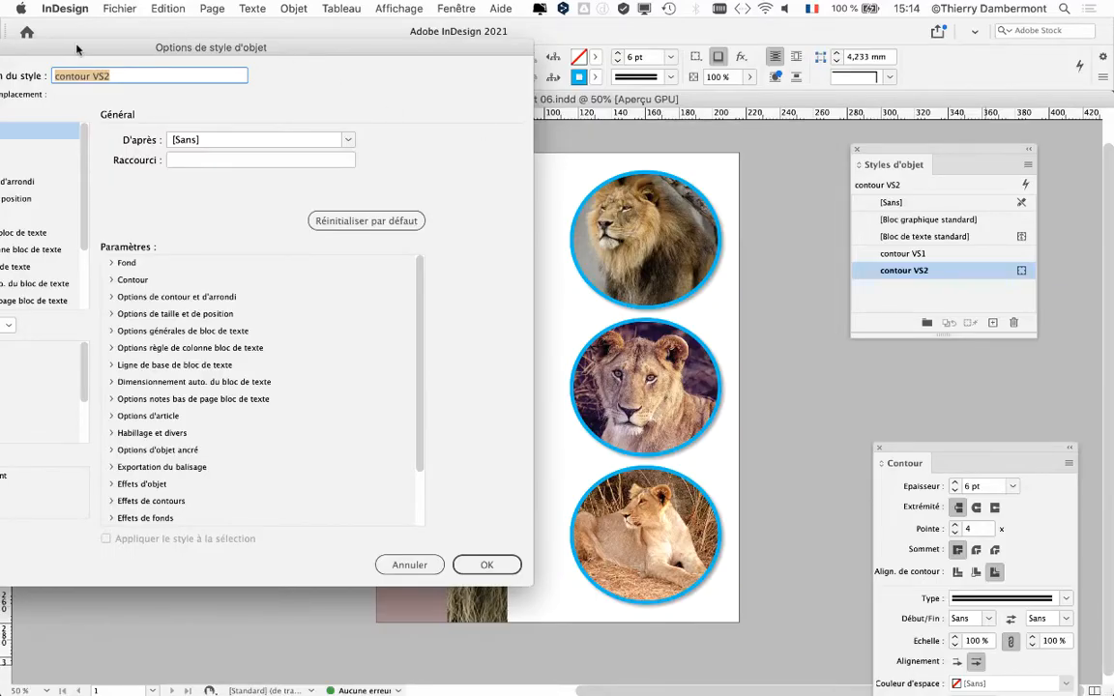
left_click_drag(77, 49, 888, 52)
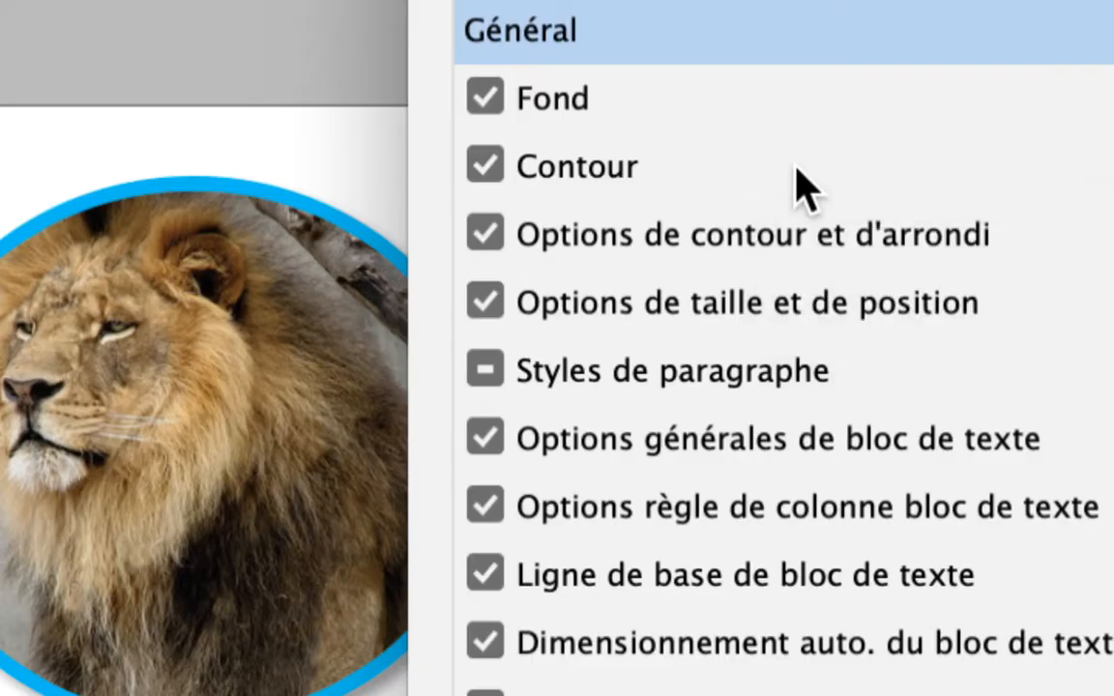
left_click(797, 170)
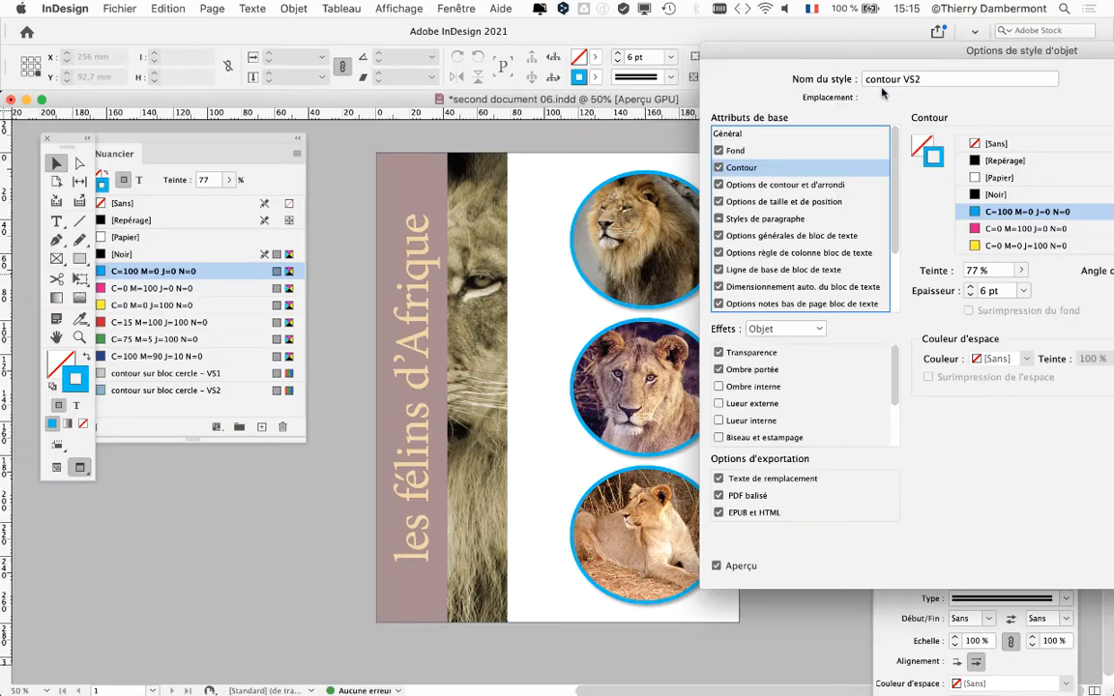
left_click_drag(890, 54, 705, 30)
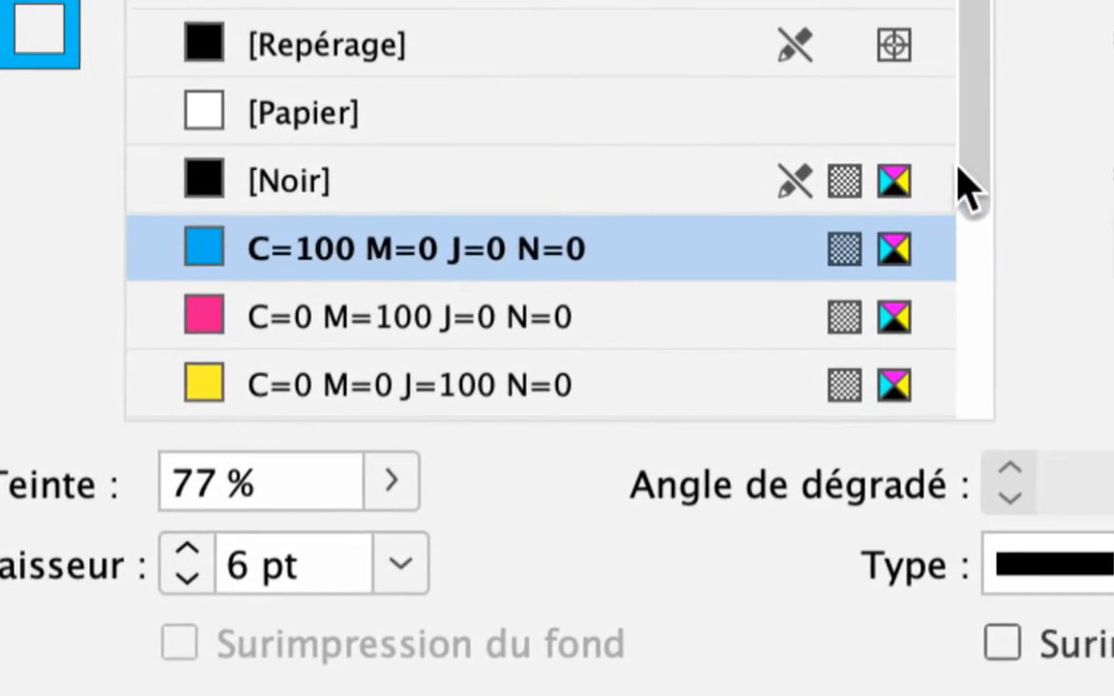
left_click_drag(977, 168, 965, 319)
left_click(655, 295)
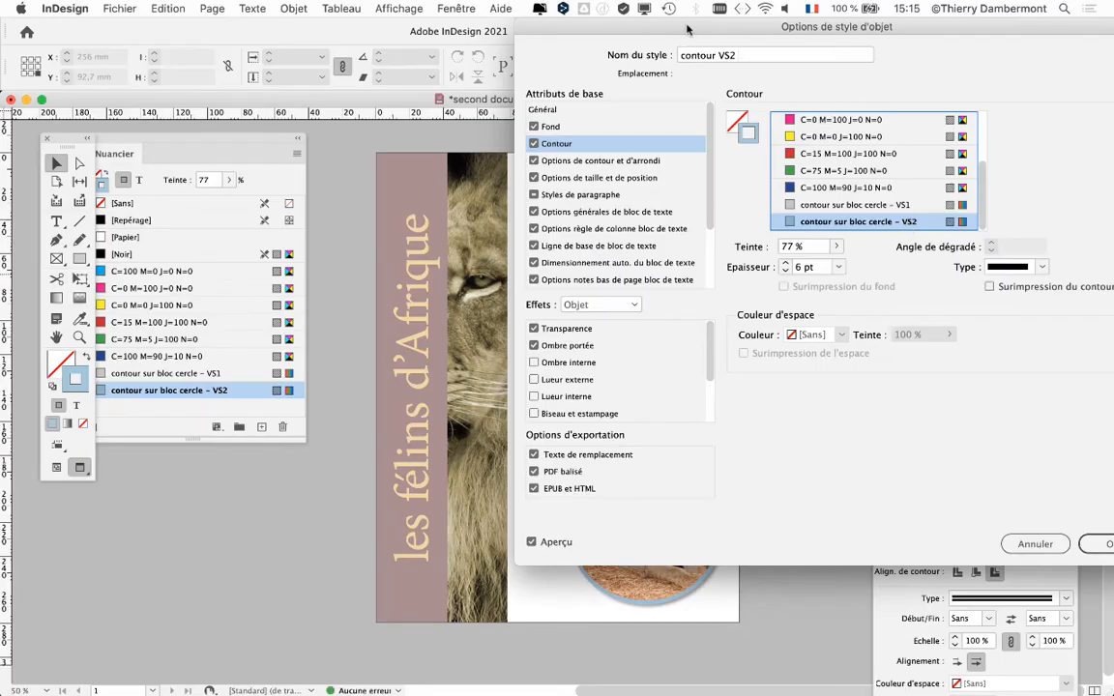
left_click_drag(686, 29, 114, 29)
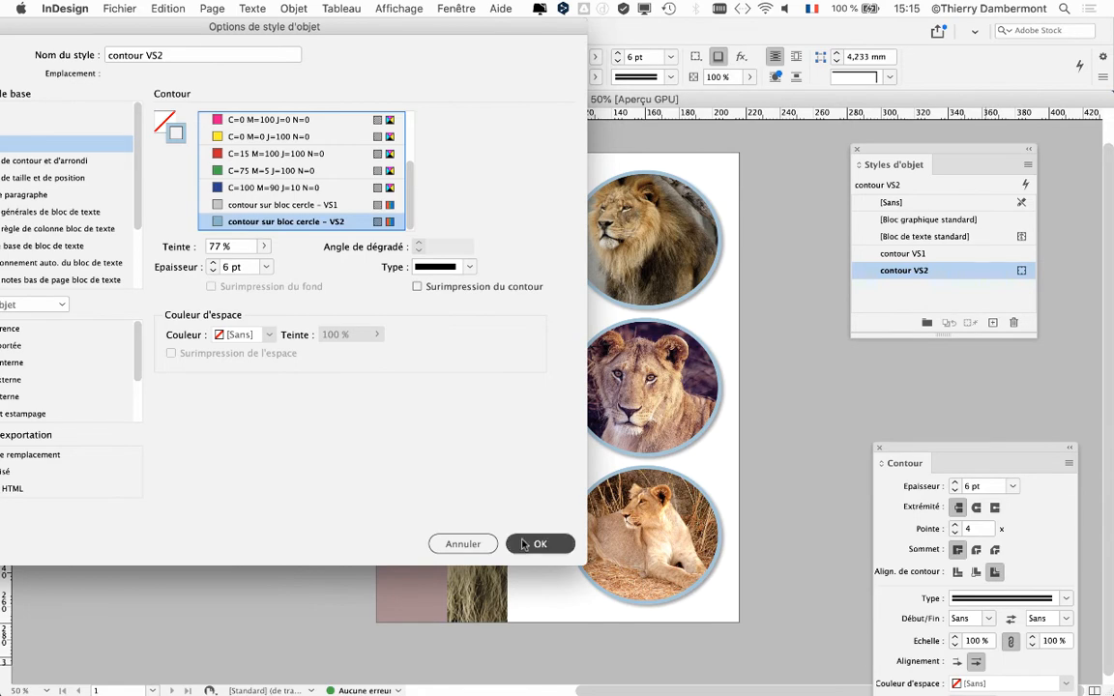
left_click_drag(405, 27, 380, 39)
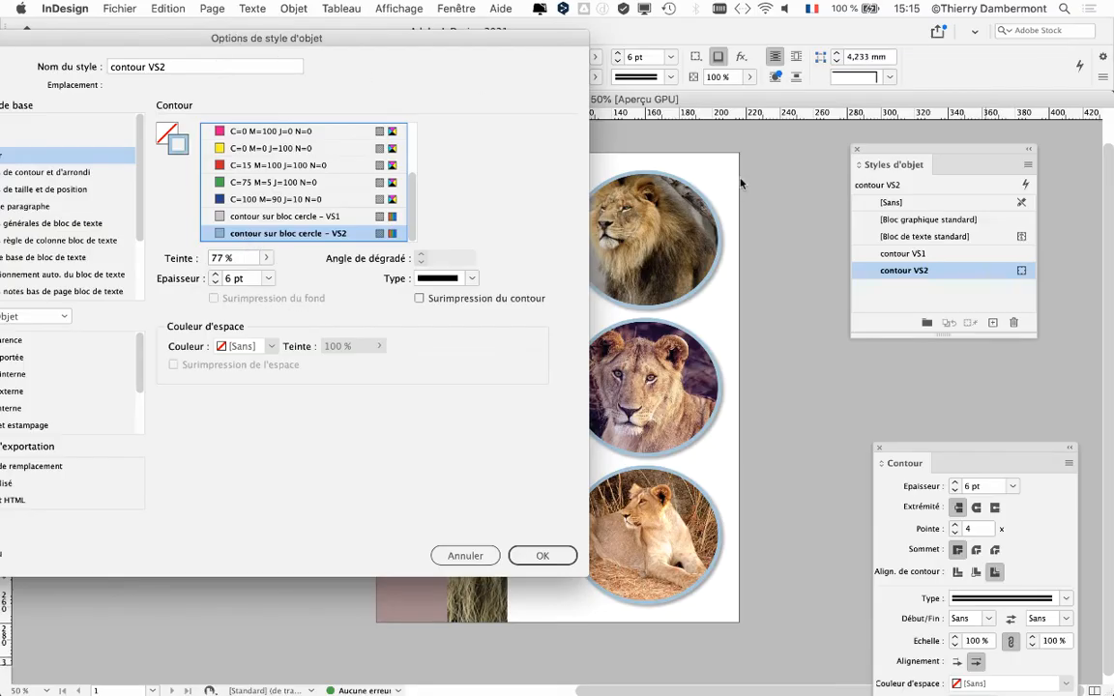
key("Return")
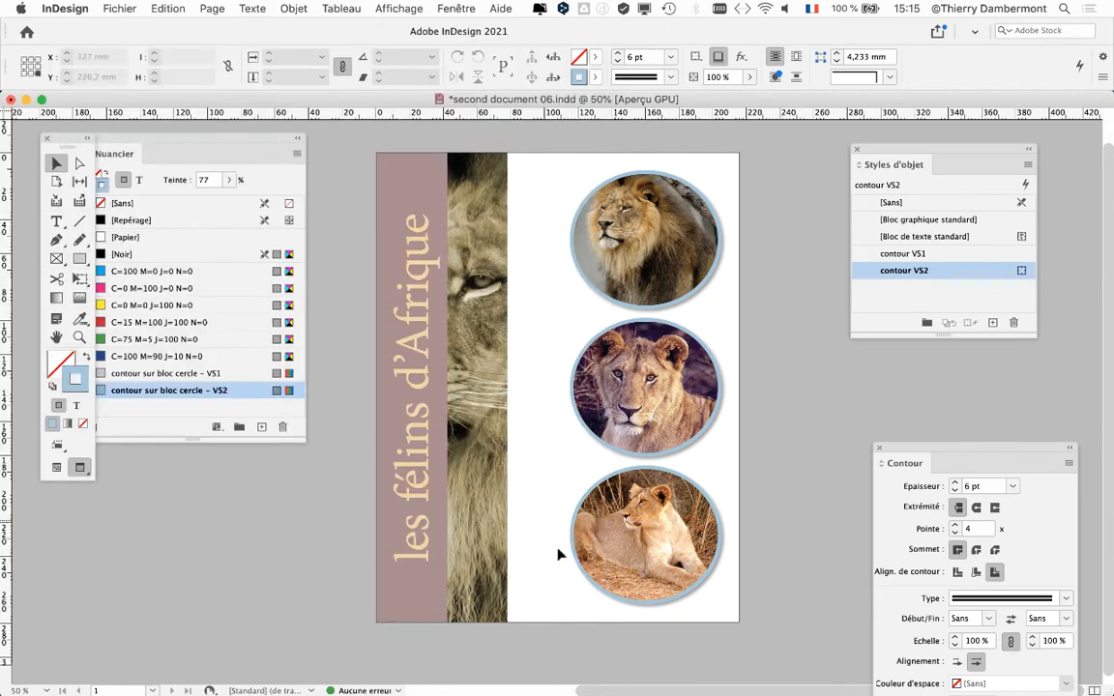
Step: Set the red value of the swatch contour sur bloc cercle - VS2 to 196 with preview on, and inspect the circles' strokes up close
left_click_drag(217, 141, 857, 110)
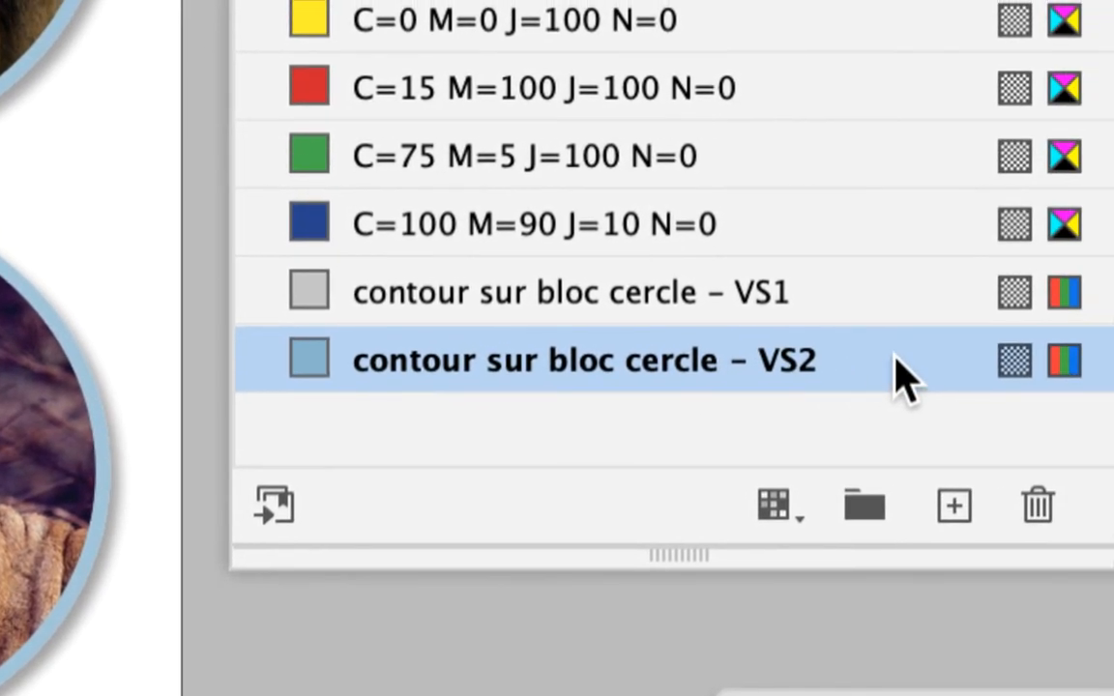
double_click(896, 357)
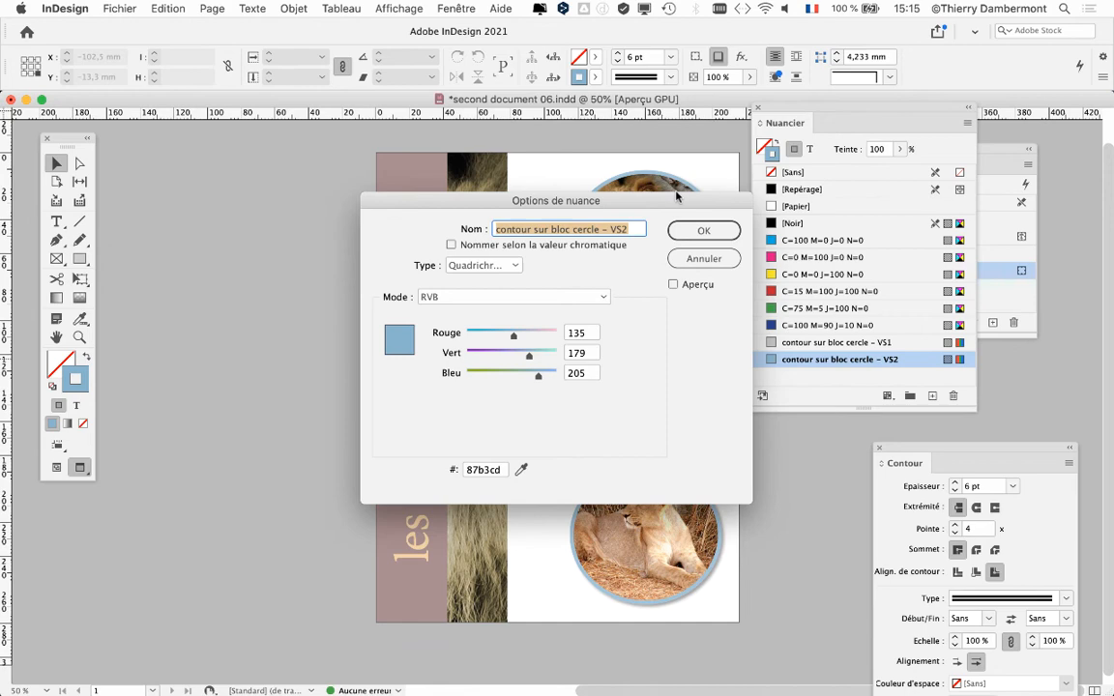
left_click_drag(677, 196, 395, 96)
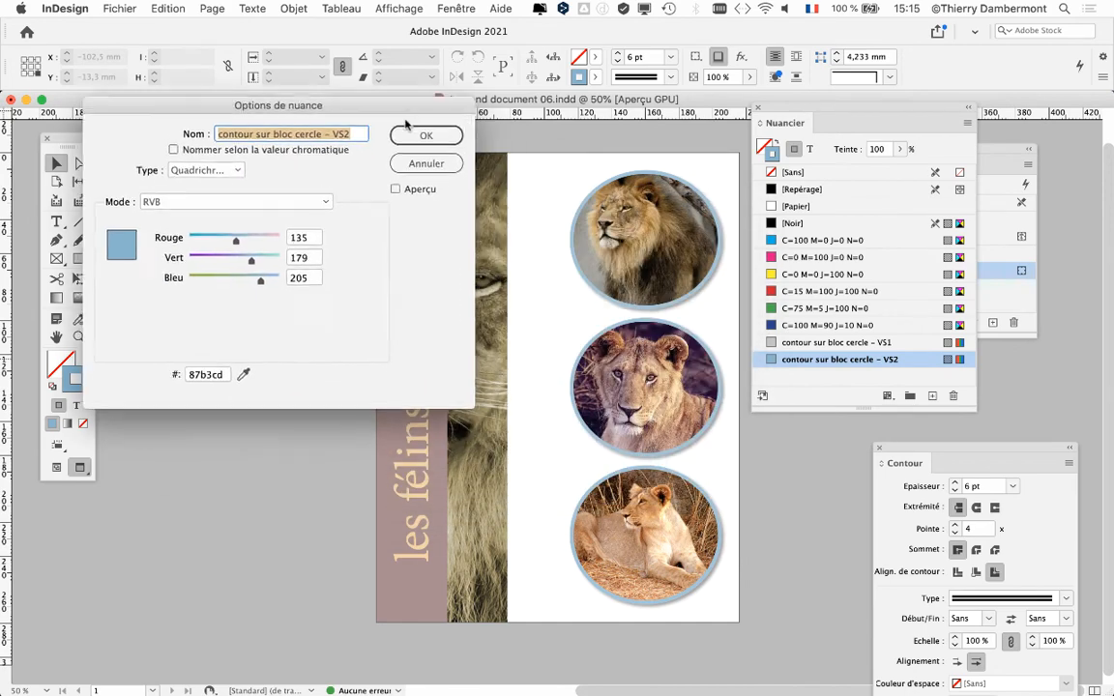
left_click_drag(207, 235, 209, 236)
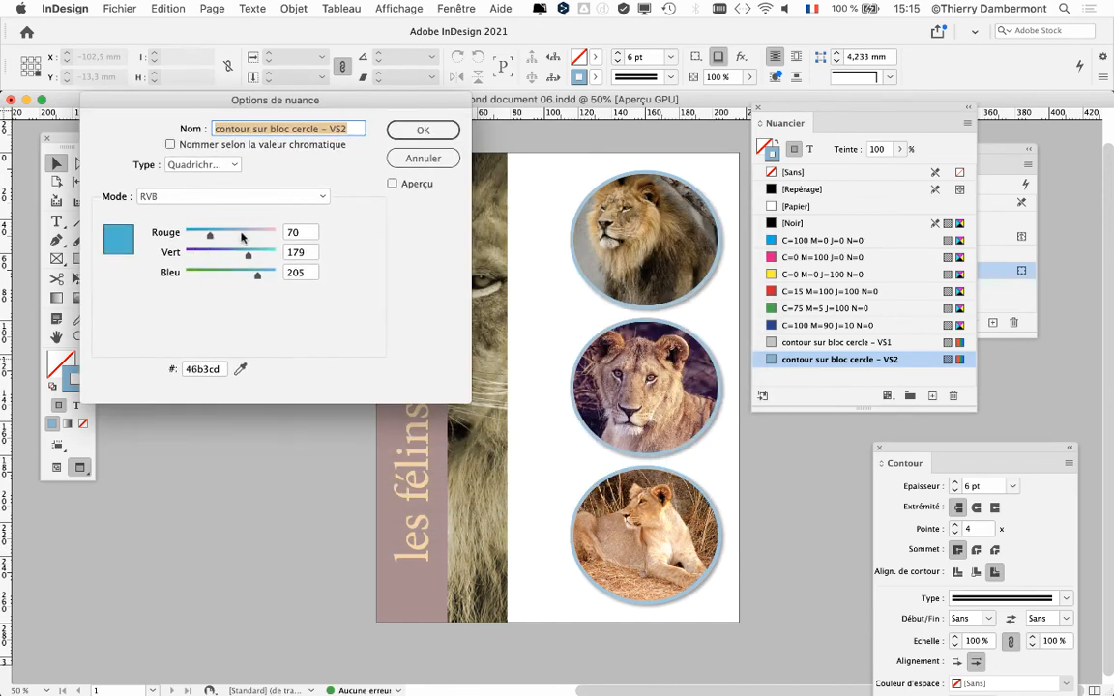
left_click(255, 235)
left_click(391, 184)
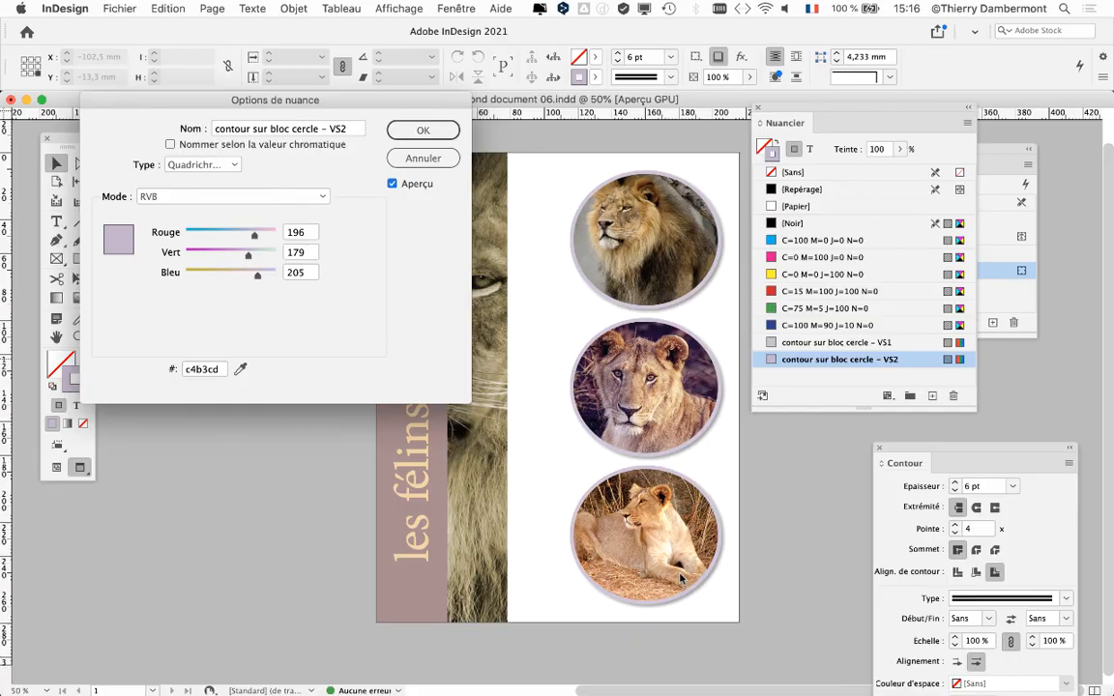
left_click(423, 130)
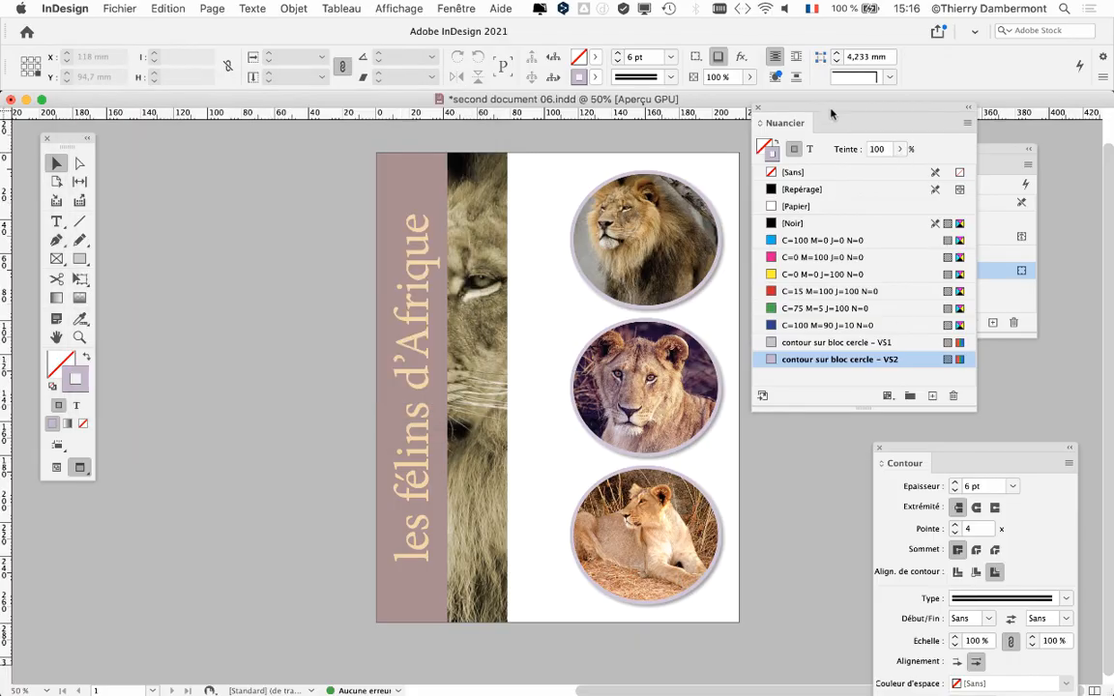
left_click_drag(791, 130, 1001, 131)
scroll(769, 218, "up", 5)
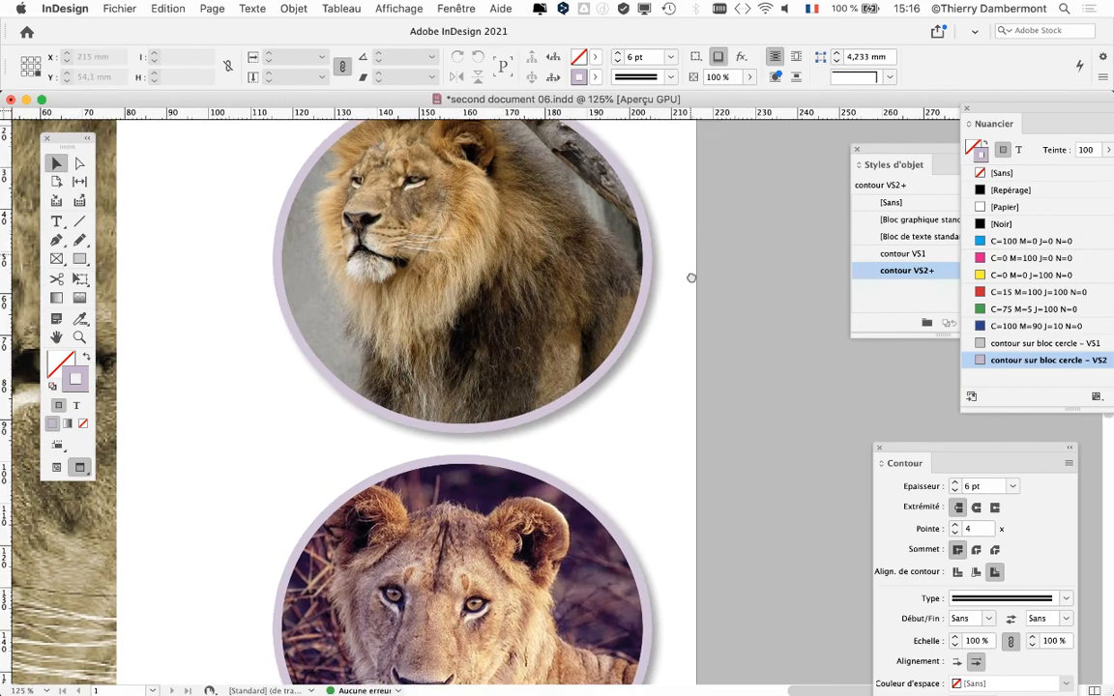